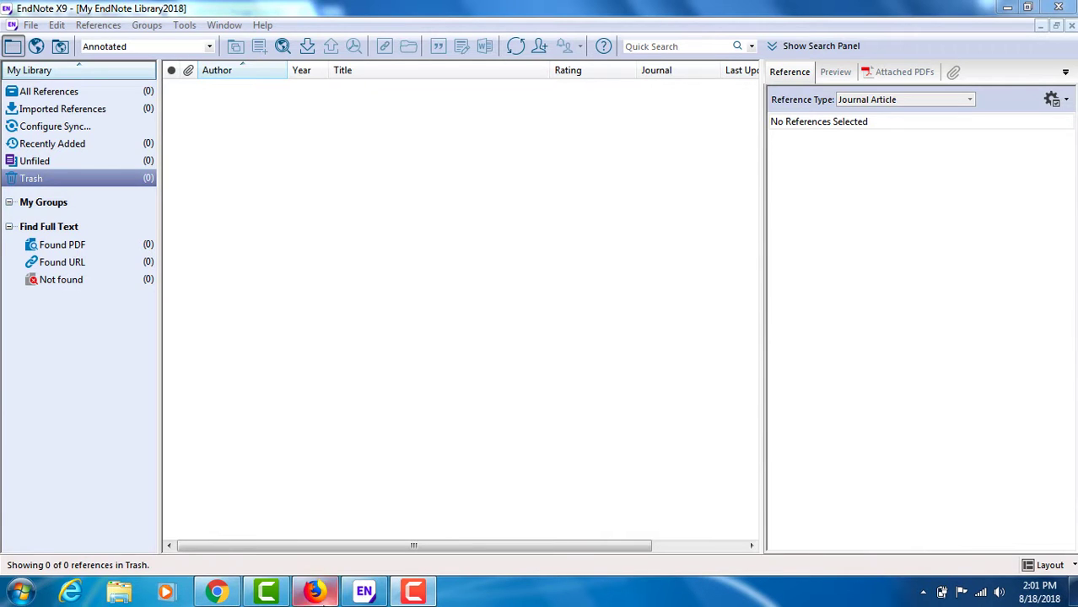
Step: Switch to Firefox, open PubMed from the library's A-Z database list under P, and search it for "weight loss"
click(314, 591)
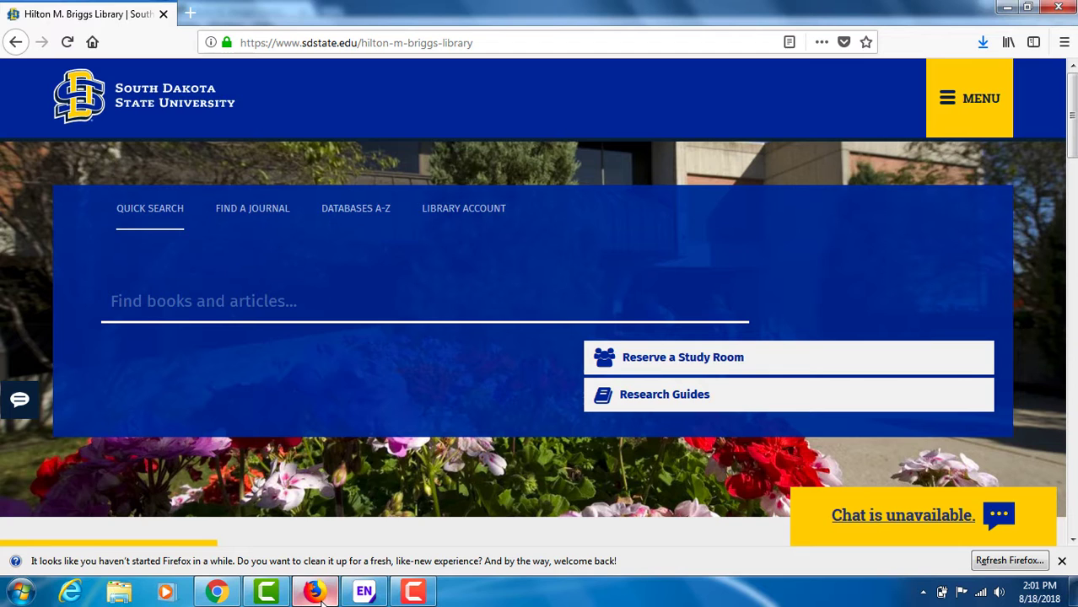
click(358, 211)
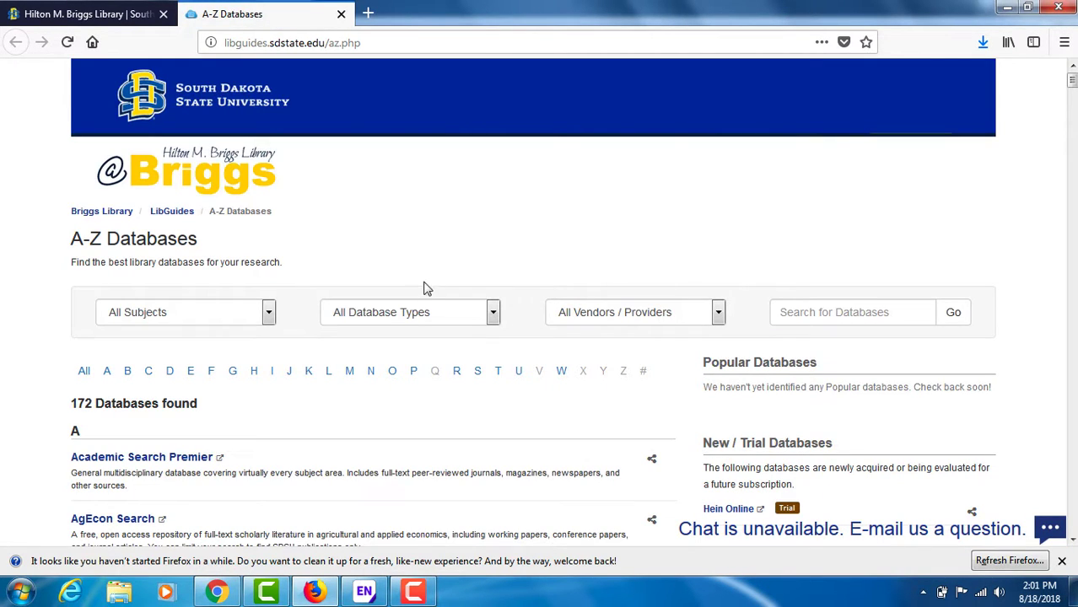
click(414, 373)
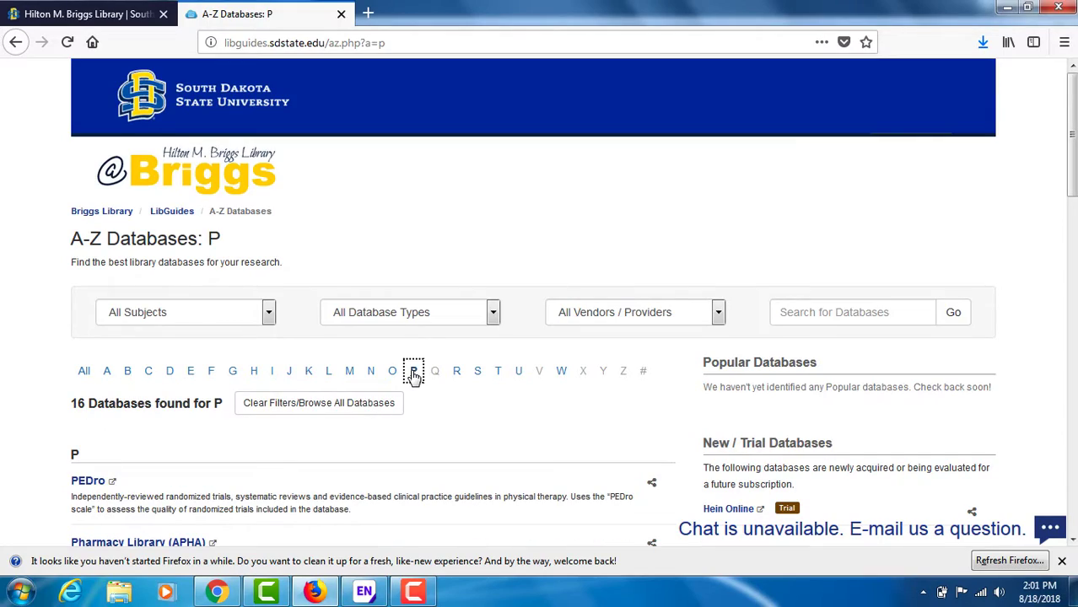
drag(1074, 130, 1074, 466)
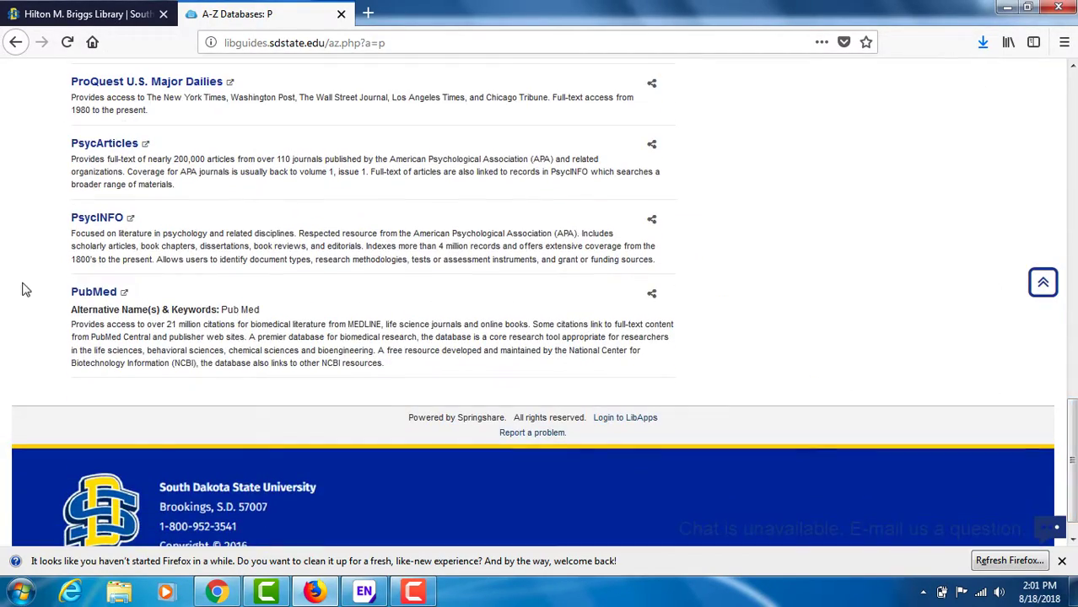
click(91, 293)
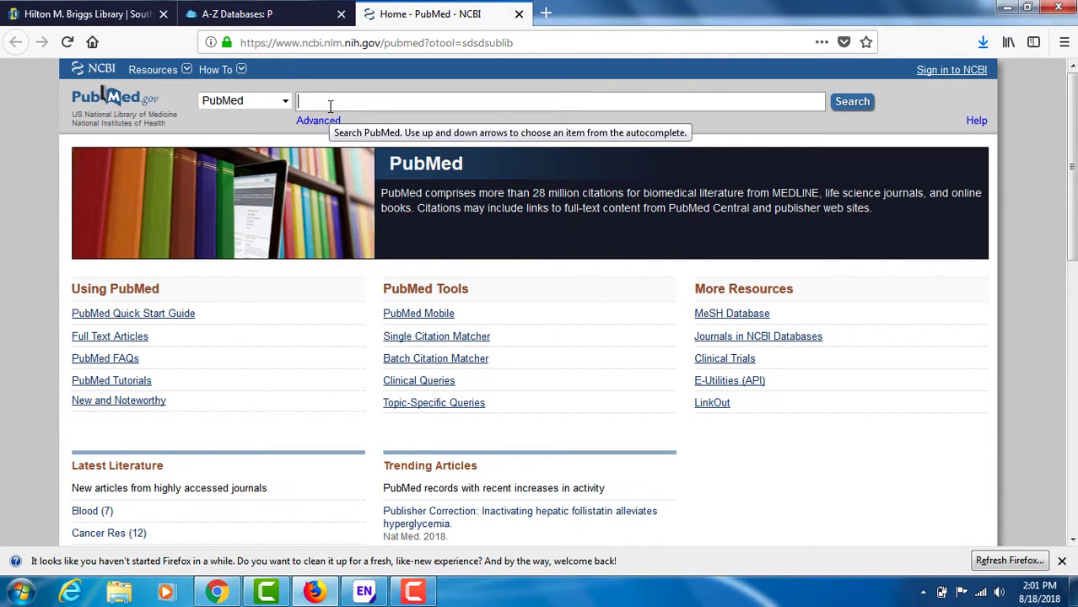
text(weight loss)
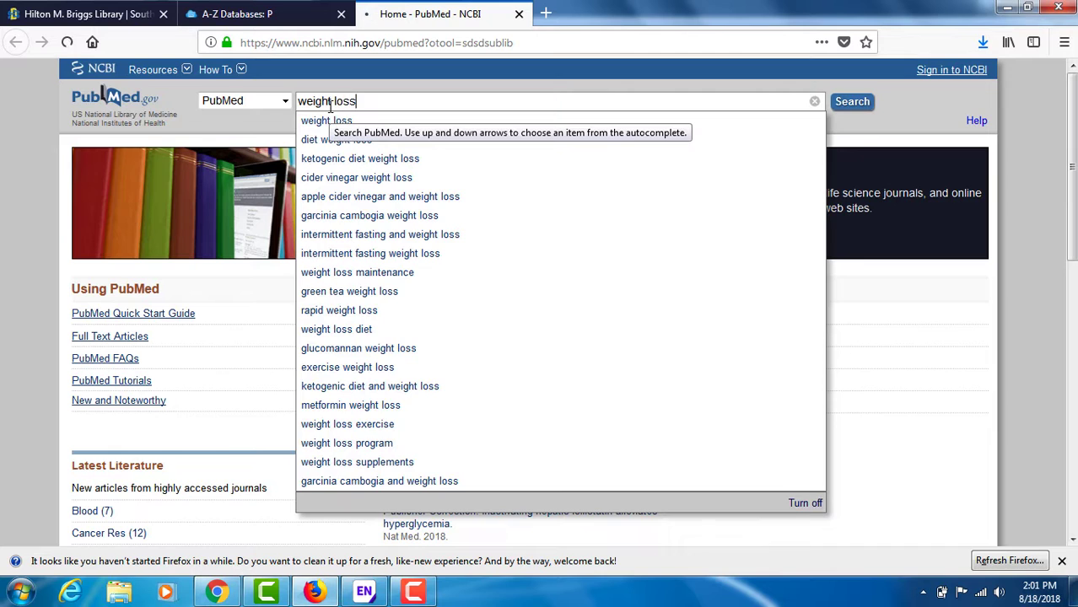
key(Return)
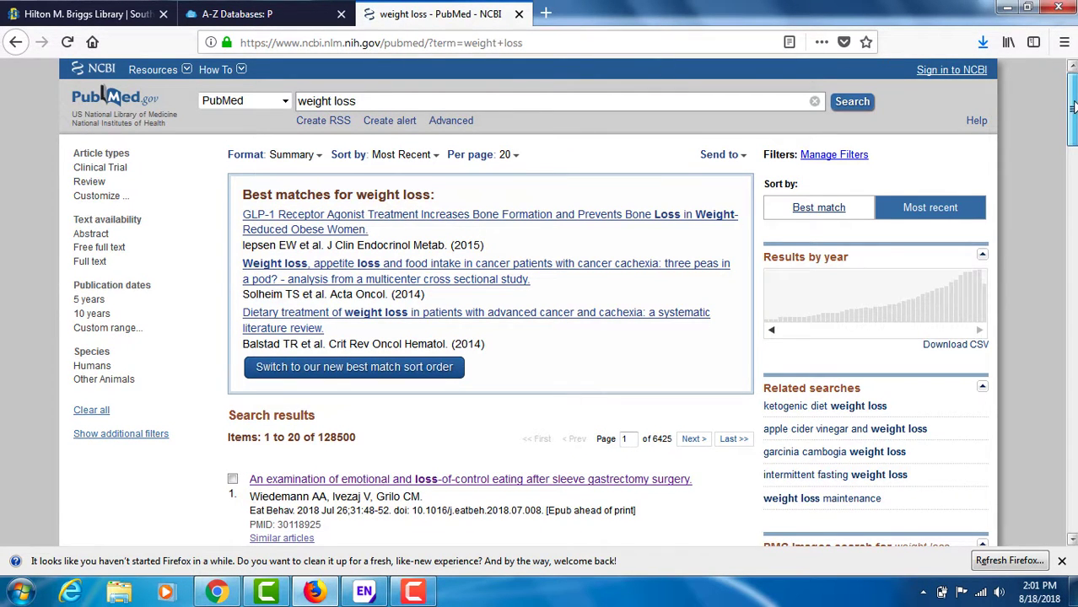
Step: Select the first five articles in the PubMed search results
scroll(1073, 106, down, 4)
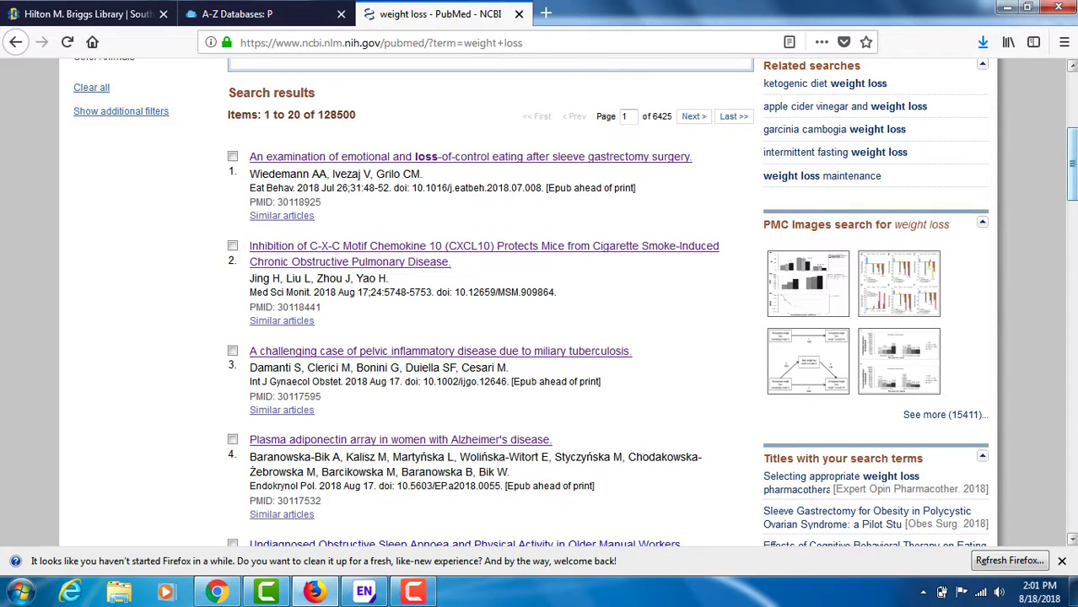
scroll(1072, 168, down, 1)
drag(1074, 172, 1073, 174)
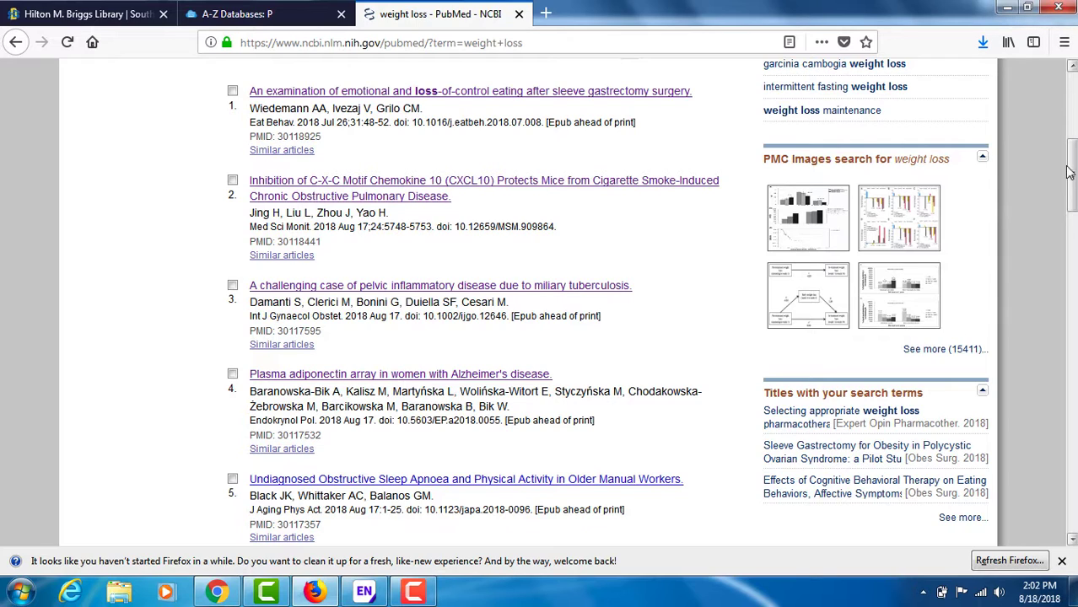
click(232, 91)
click(233, 181)
click(233, 285)
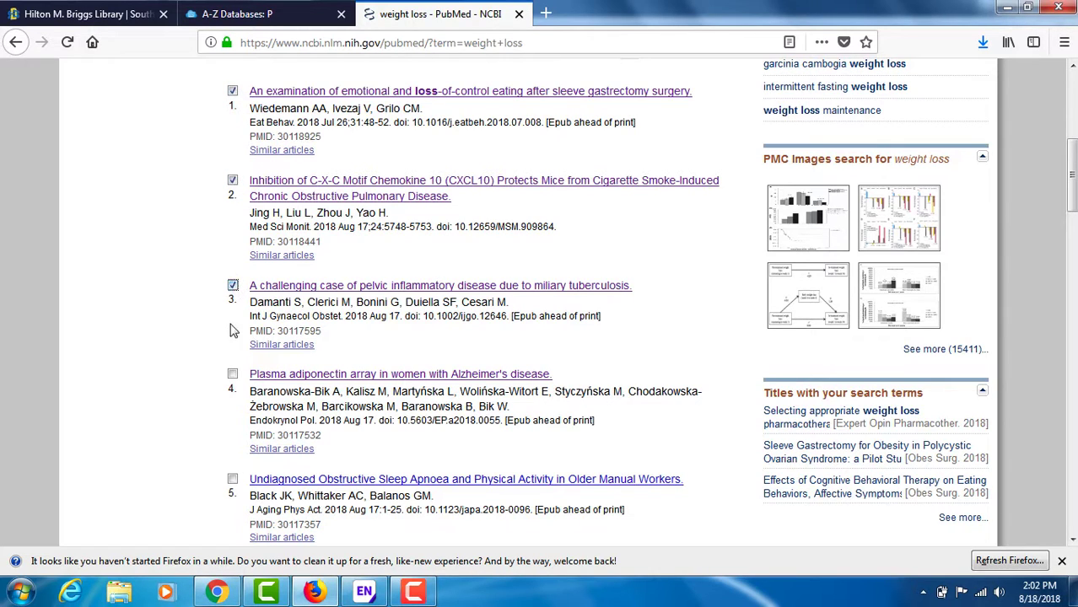
click(233, 373)
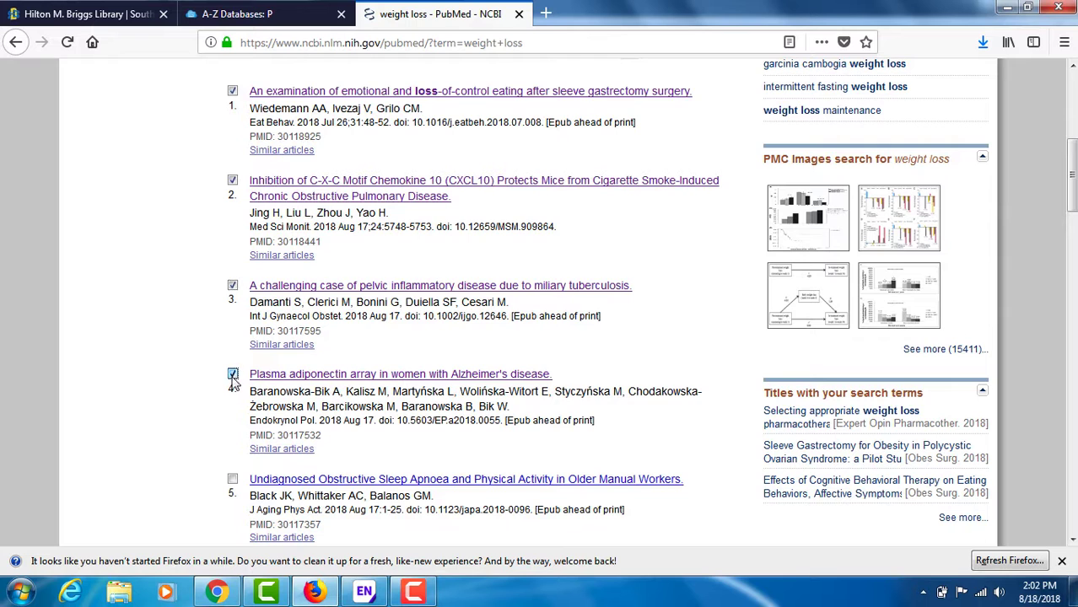
click(233, 479)
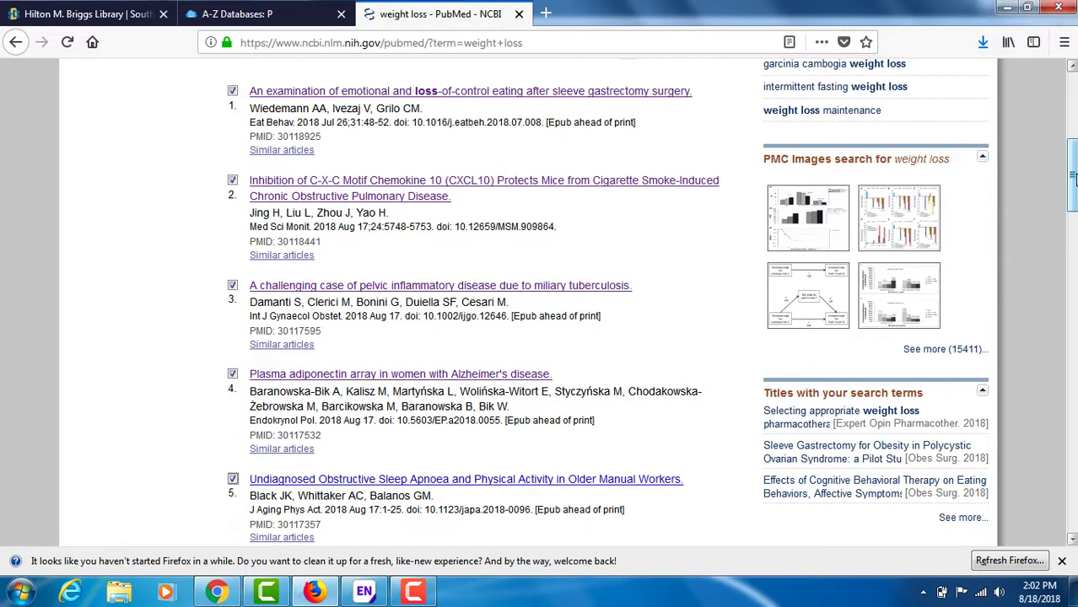
Step: Send the selected citations to a citation manager file and open citations.nbib with ResearchSoft Direct Export Helper
drag(1073, 177, 1073, 108)
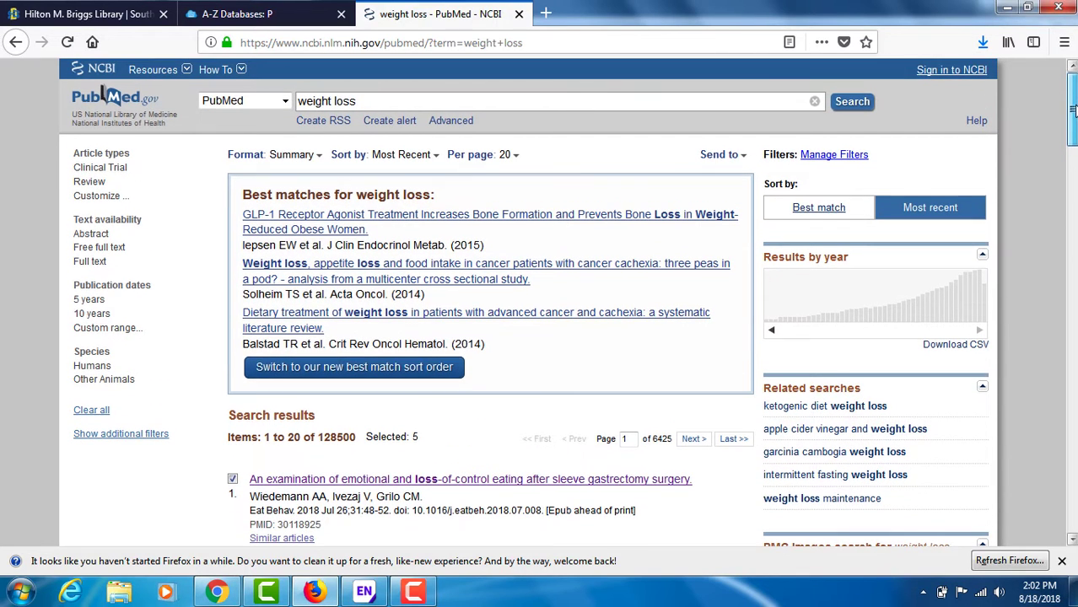
click(730, 160)
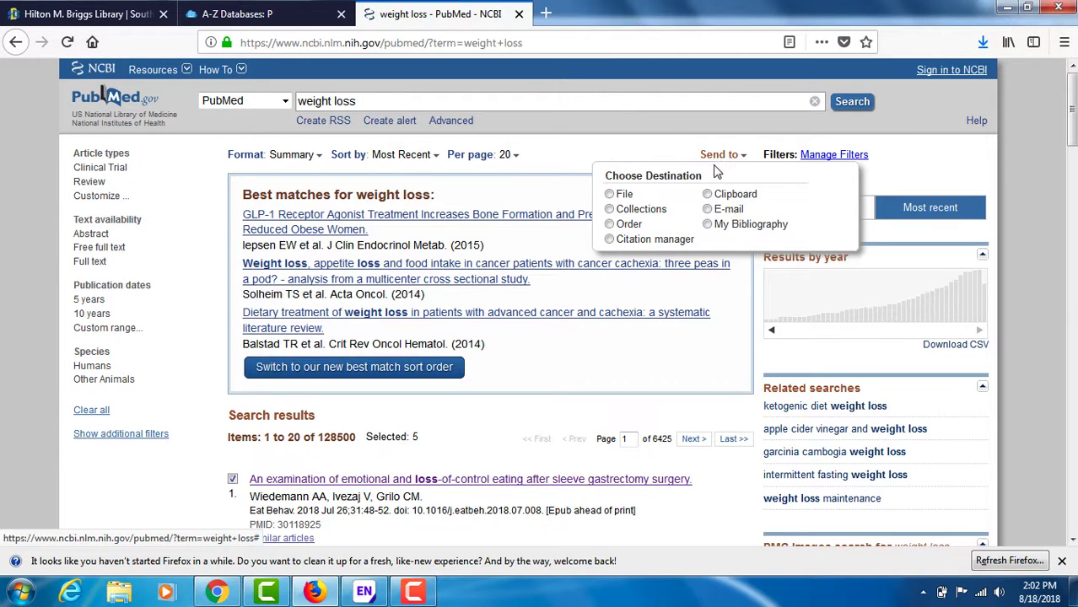
click(610, 240)
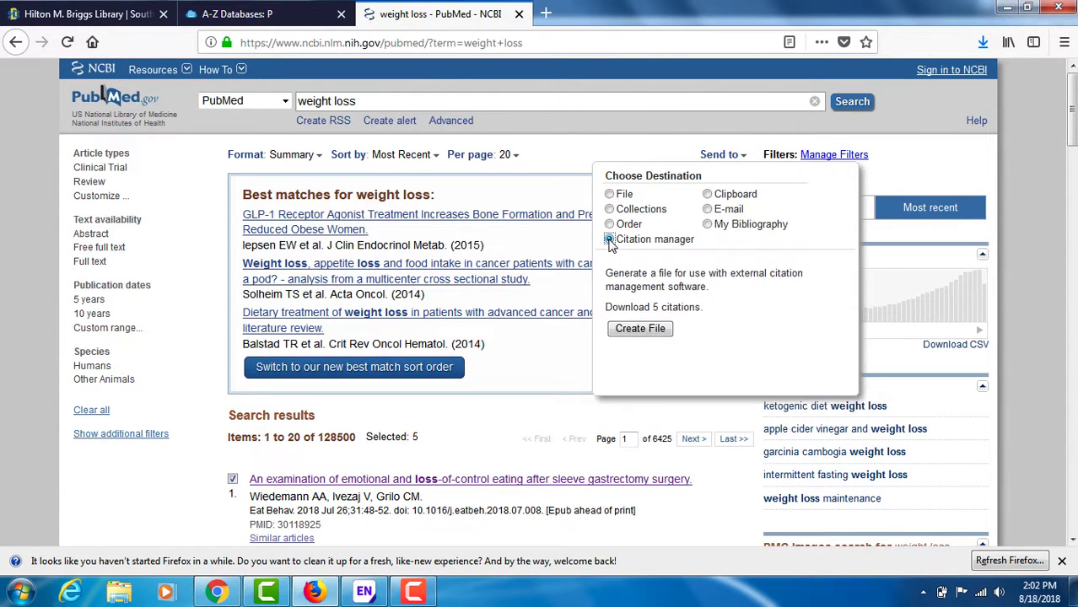
click(640, 329)
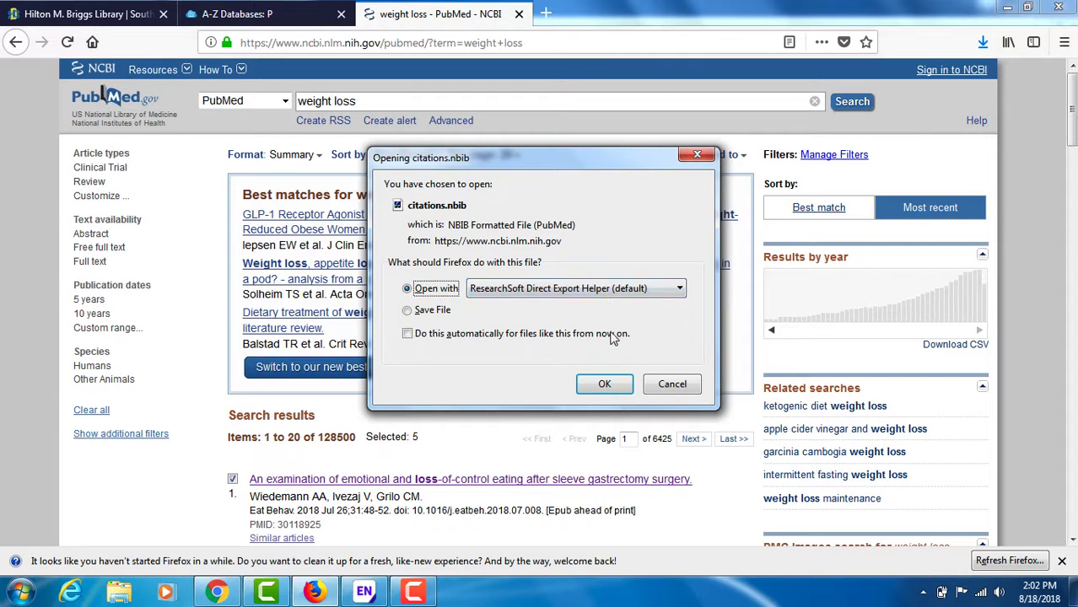
click(605, 384)
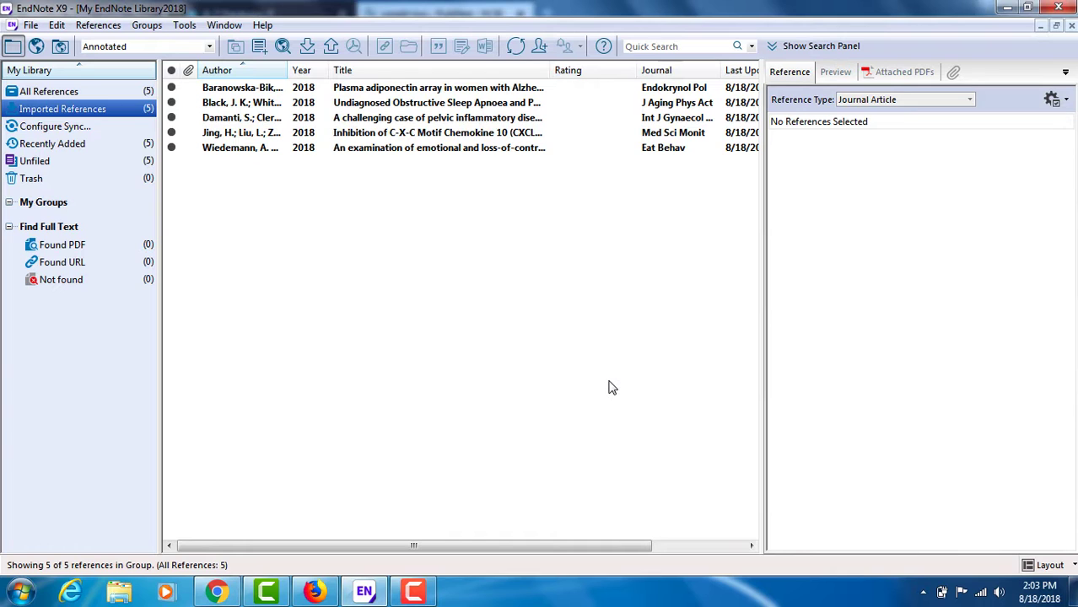
Step: Switch to Chrome and run a Briggs Library quick search for "weight loss"
click(216, 592)
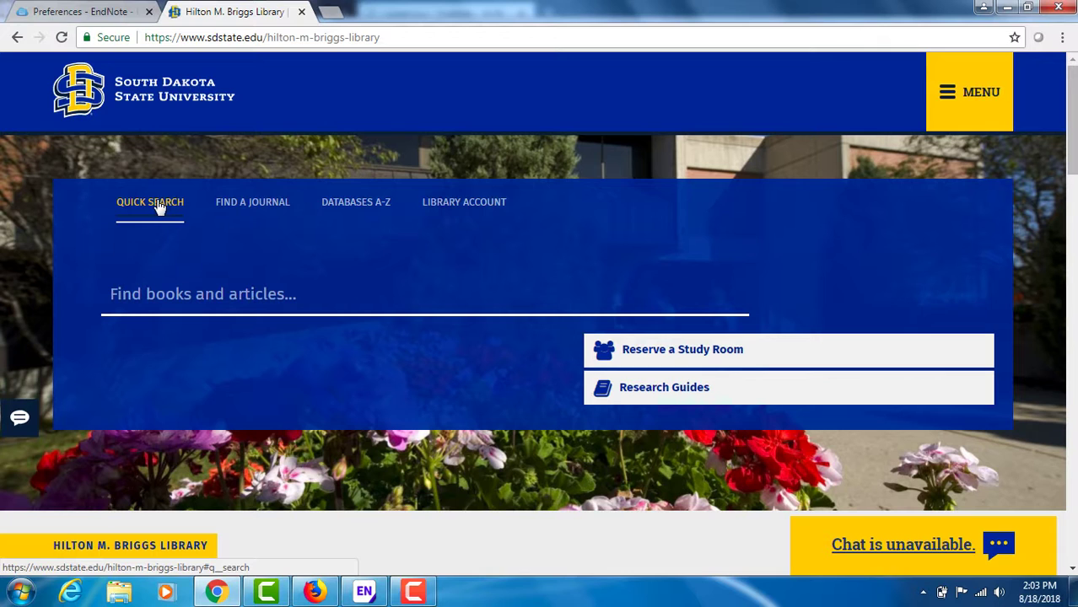
click(162, 295)
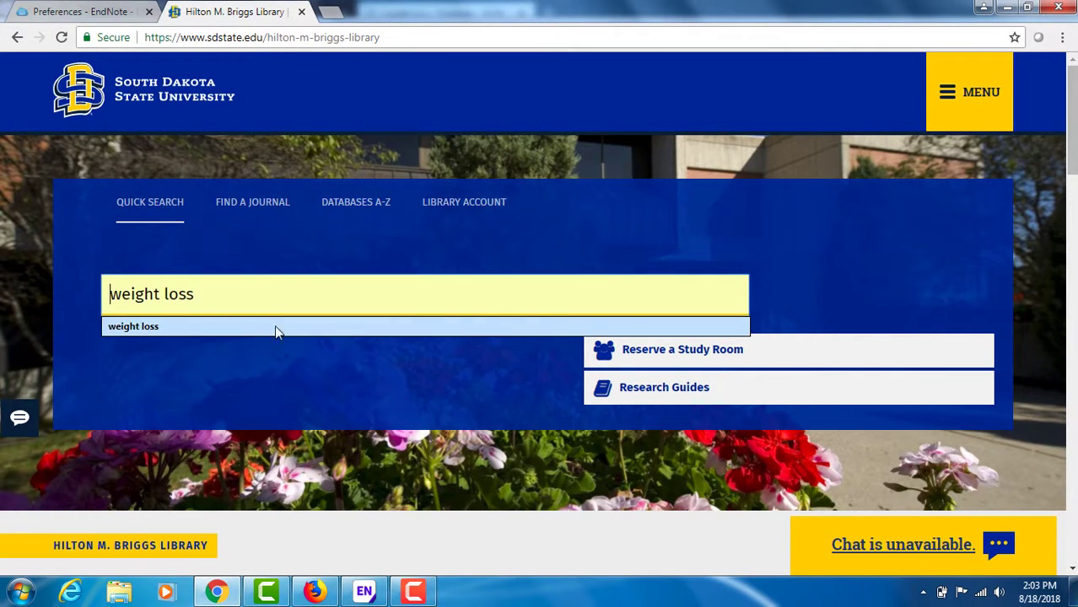
click(218, 329)
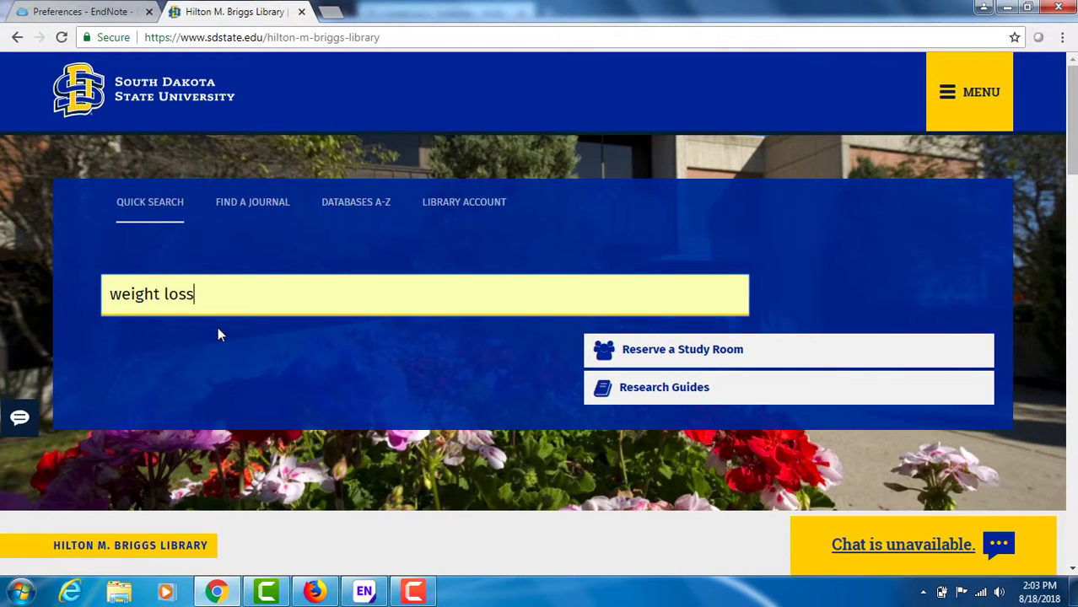
key(Return)
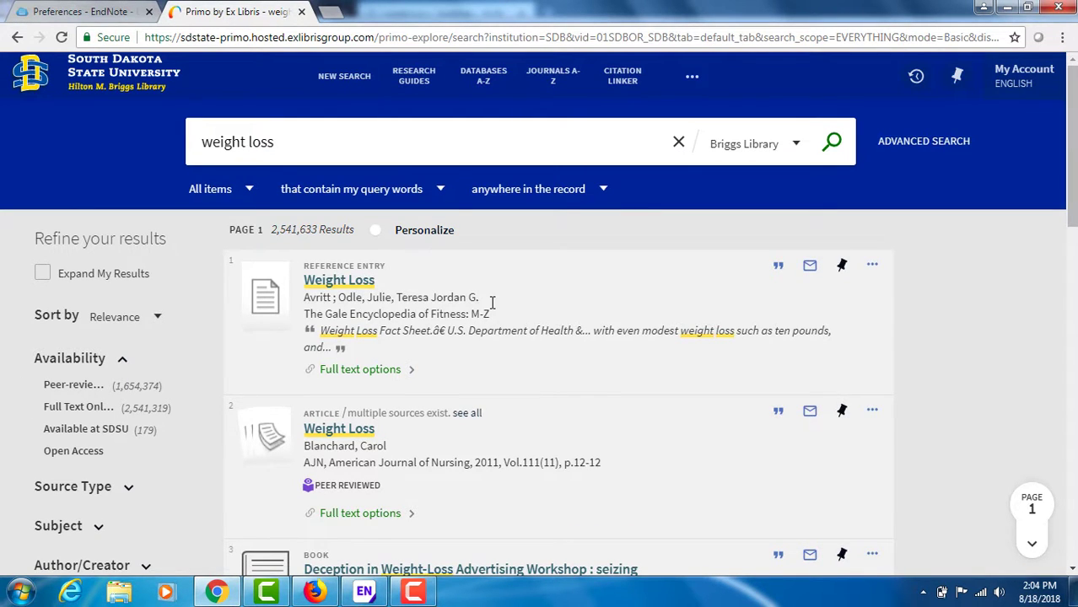
Step: Pin the first four library search results as favorites
drag(1073, 153, 1073, 206)
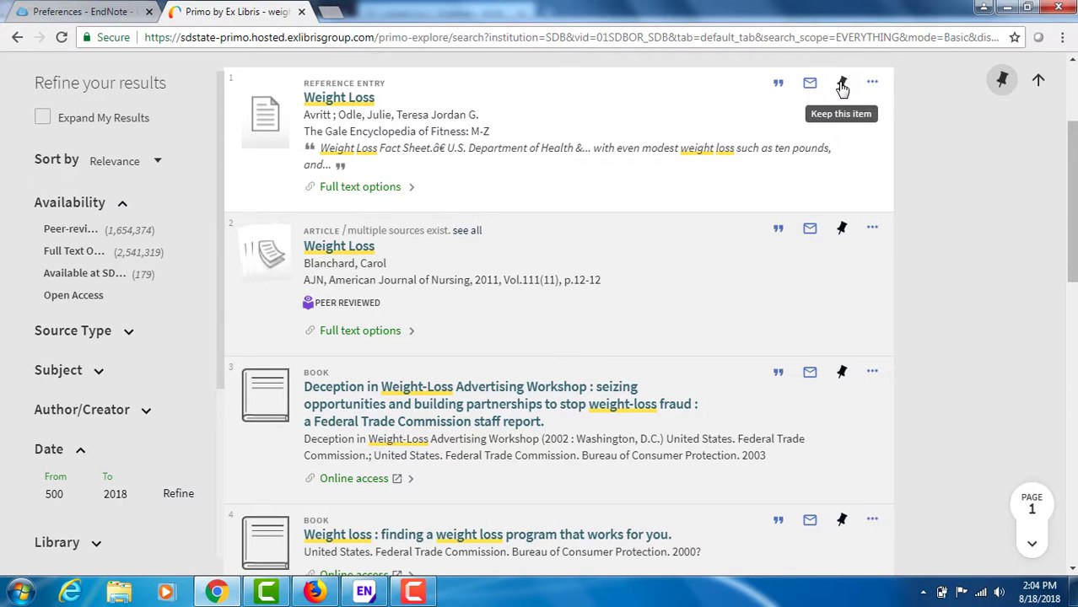
click(841, 85)
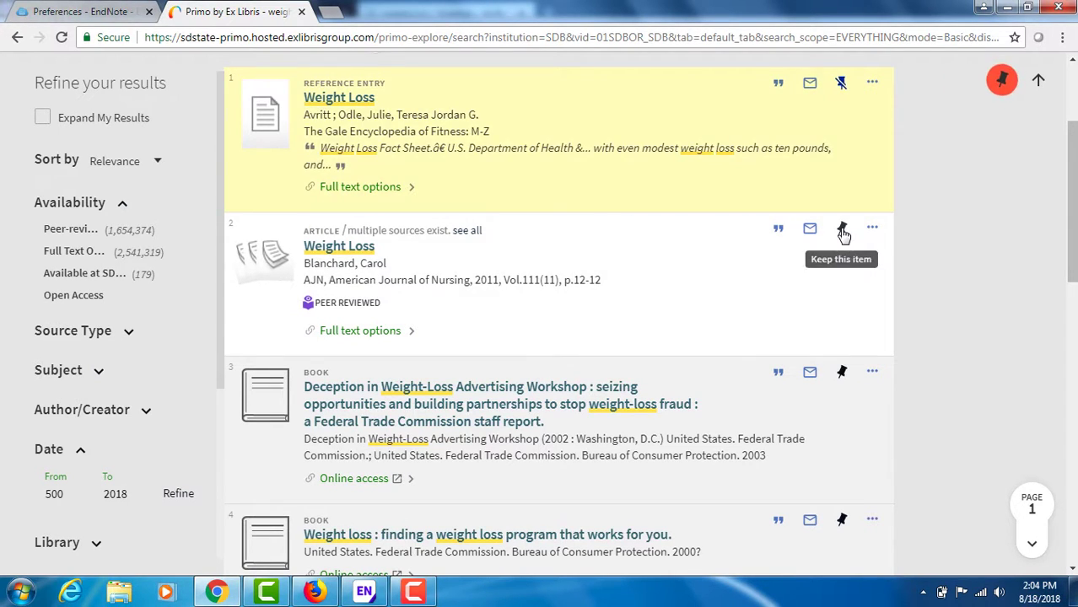
click(841, 230)
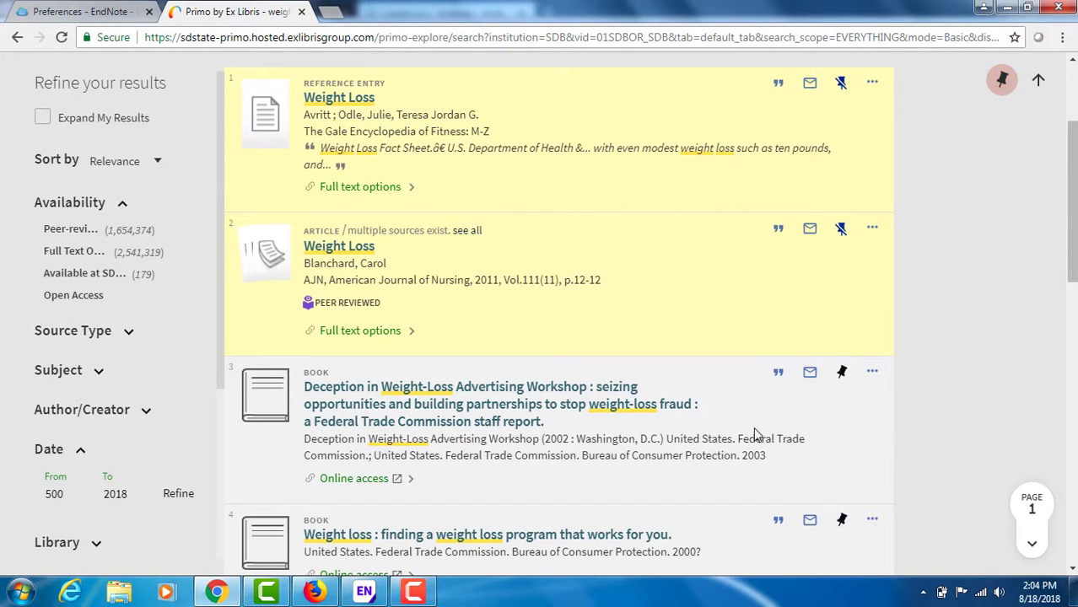
click(842, 372)
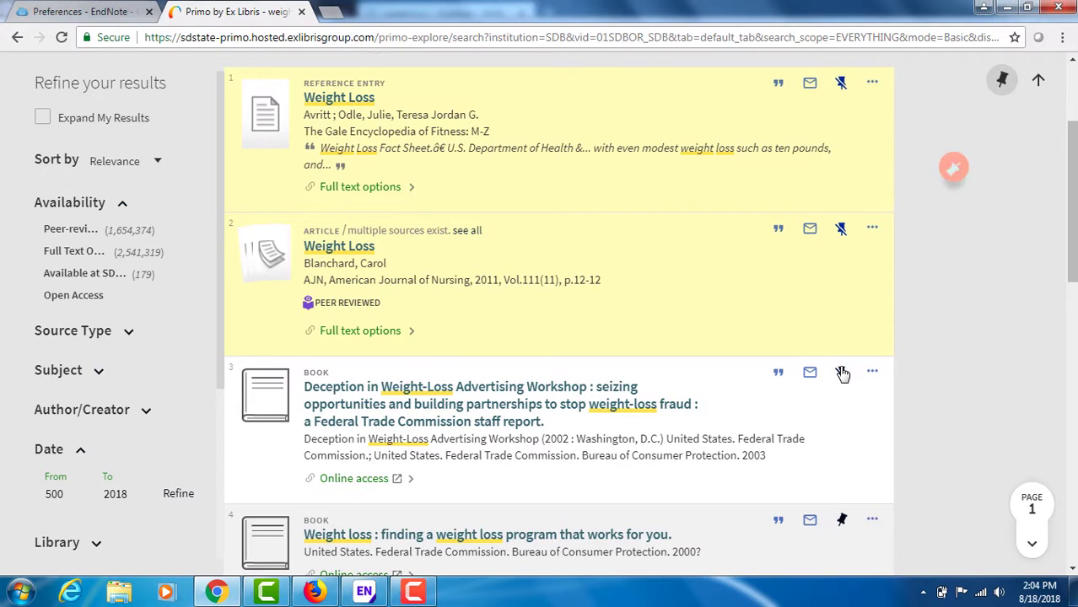
click(842, 520)
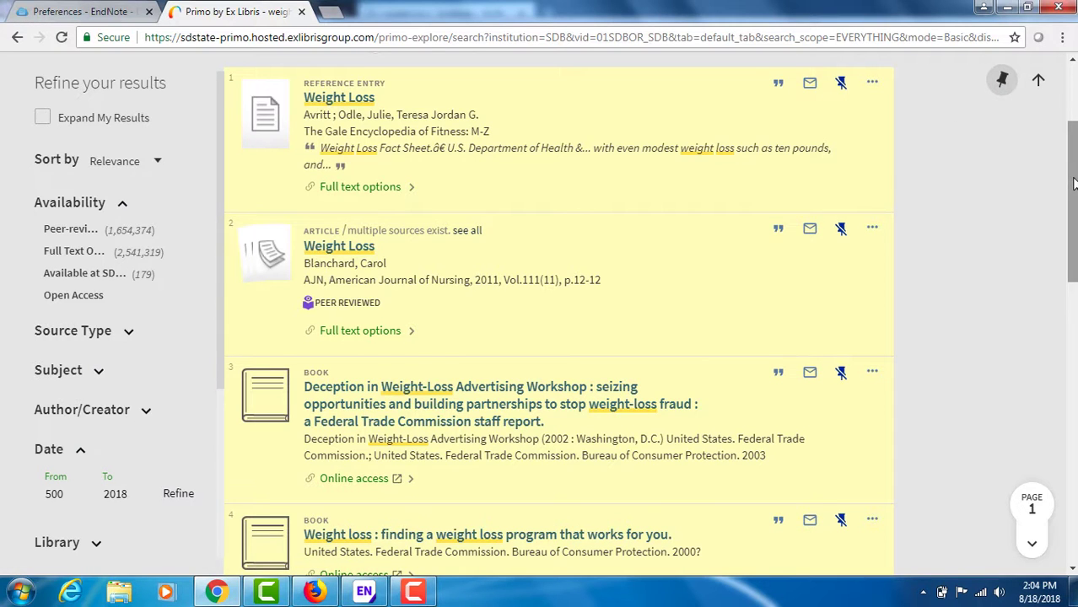
Step: Open My Favorites and select all the saved records
drag(1074, 183, 1074, 139)
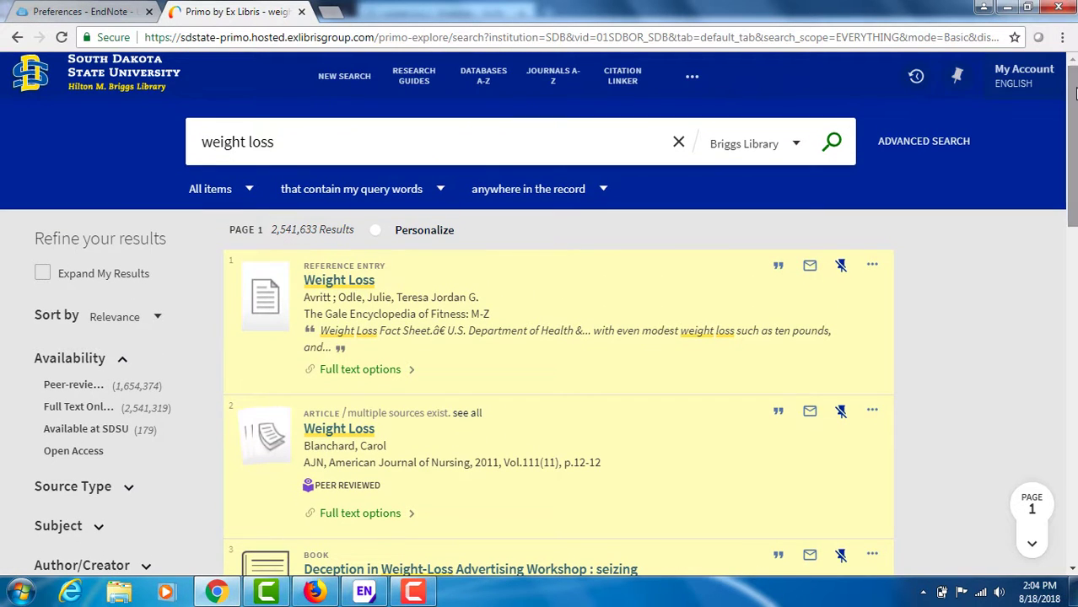
click(959, 78)
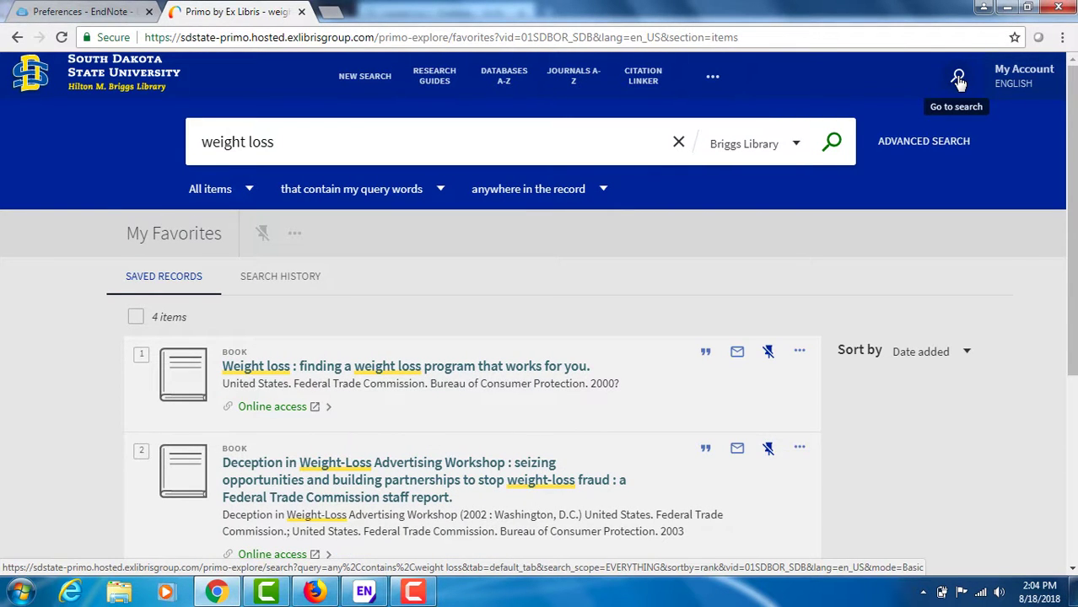
click(136, 319)
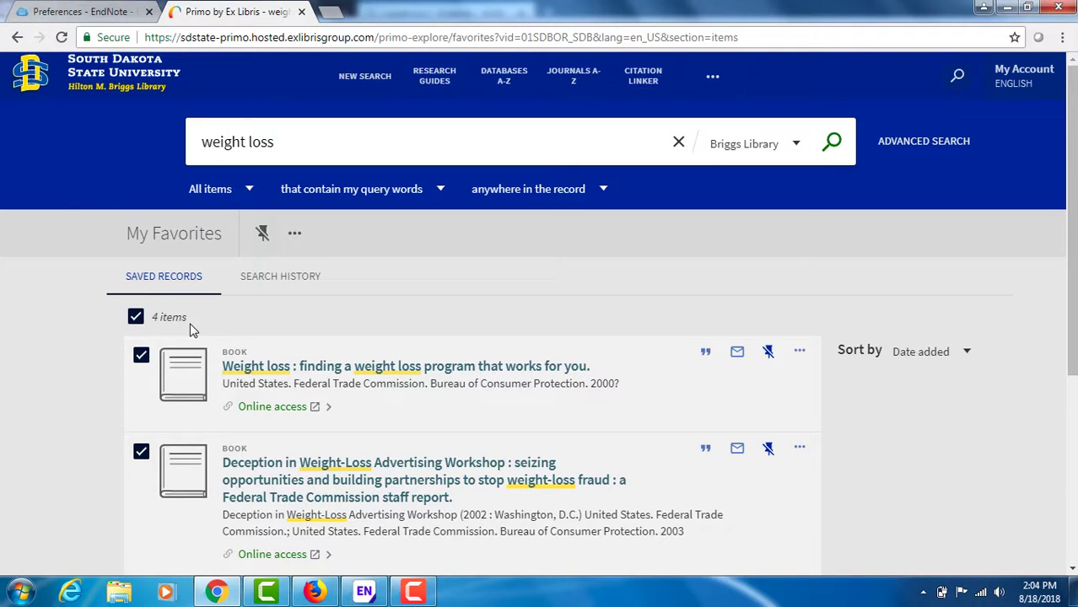
Step: Export the selected favorites in EndNote Desktop format and open the downloaded Primo_RIS_Export (1).ris to import them
click(295, 236)
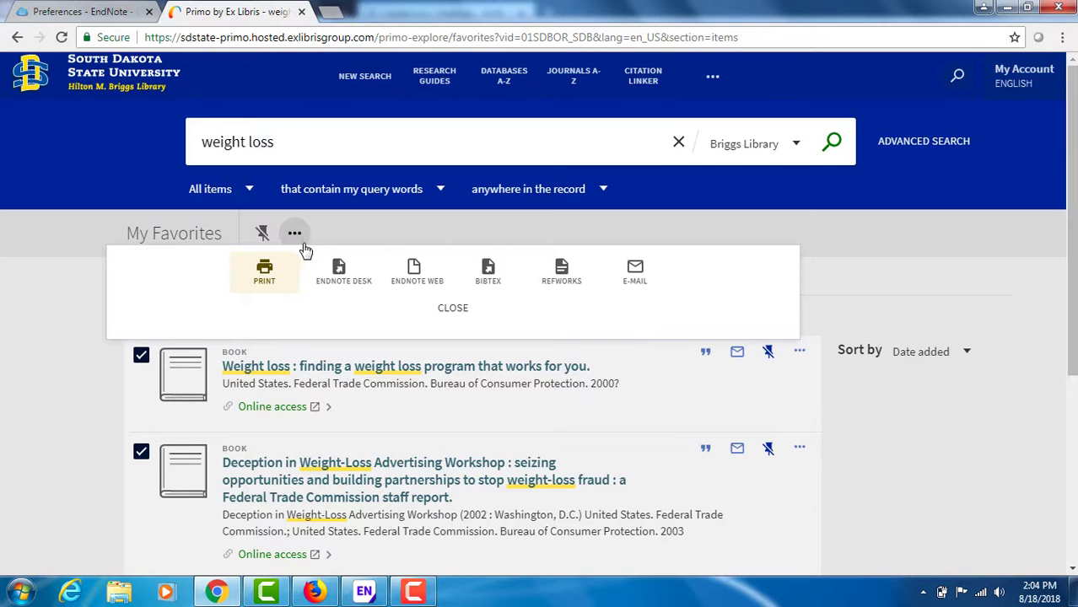
click(344, 287)
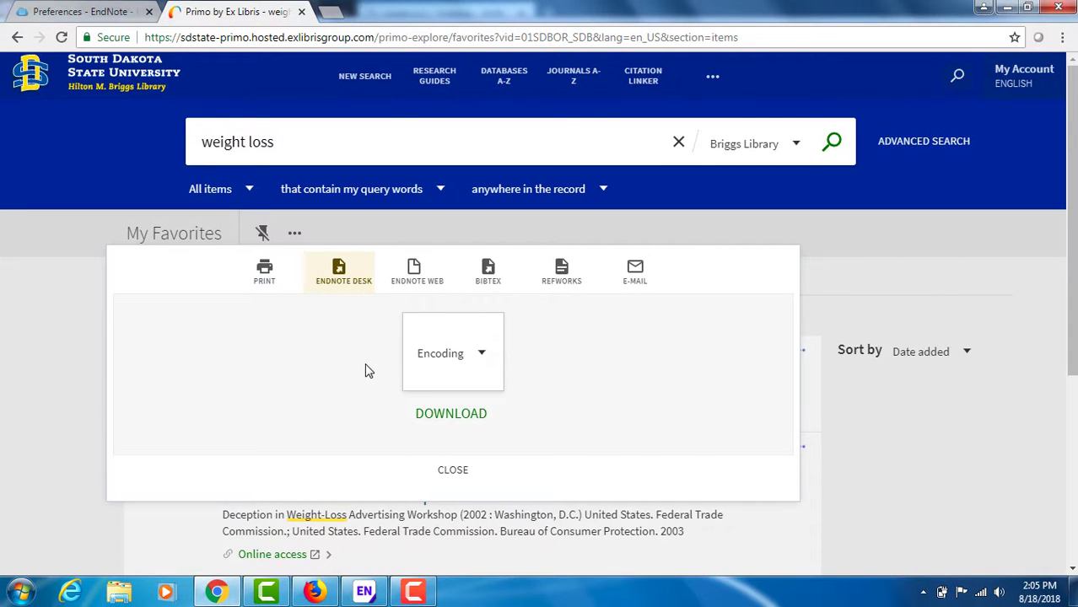
click(451, 420)
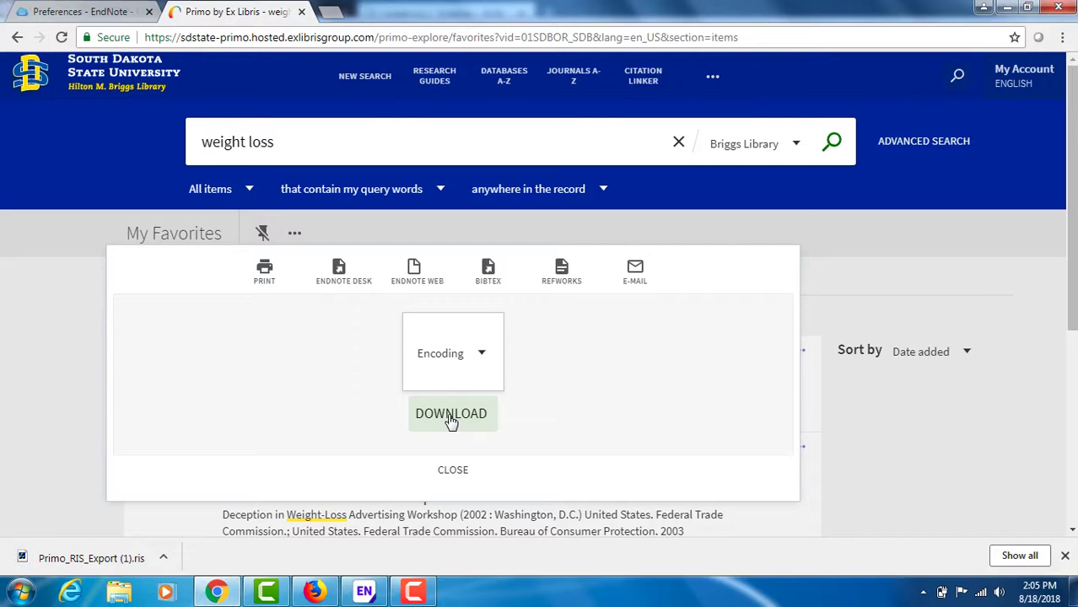
click(89, 560)
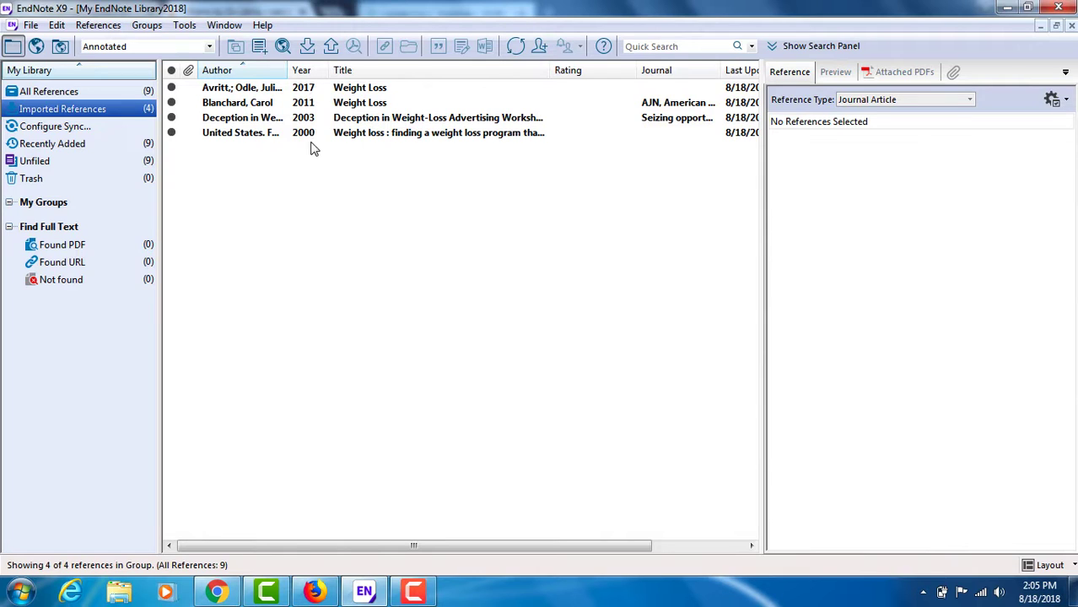
Step: Review the All References, Recently Added and Unfiled groups of the EndNote library, ending on All References
click(60, 97)
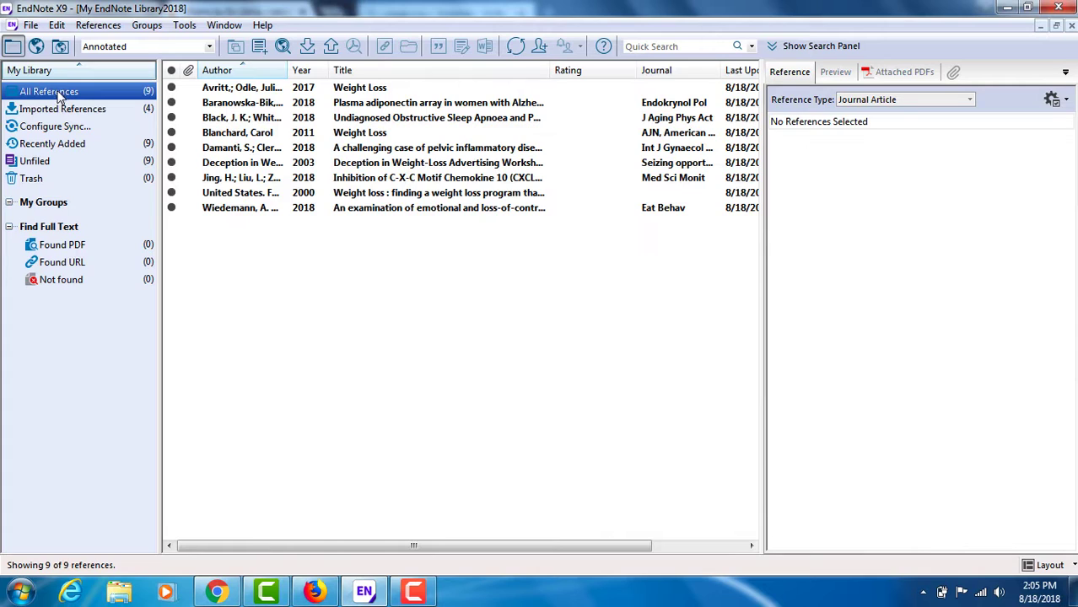
click(53, 144)
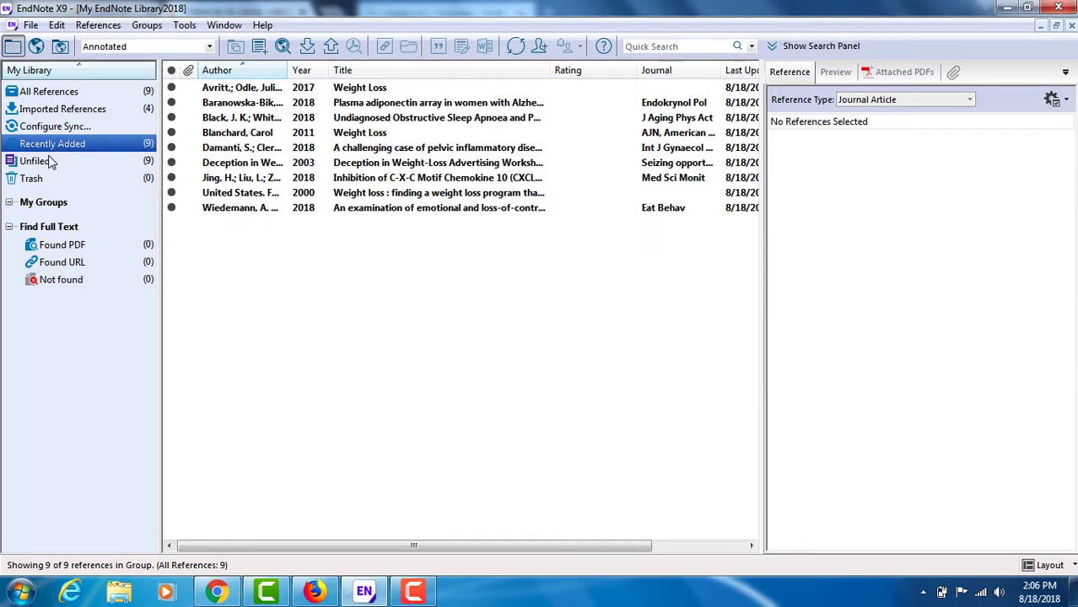
click(44, 165)
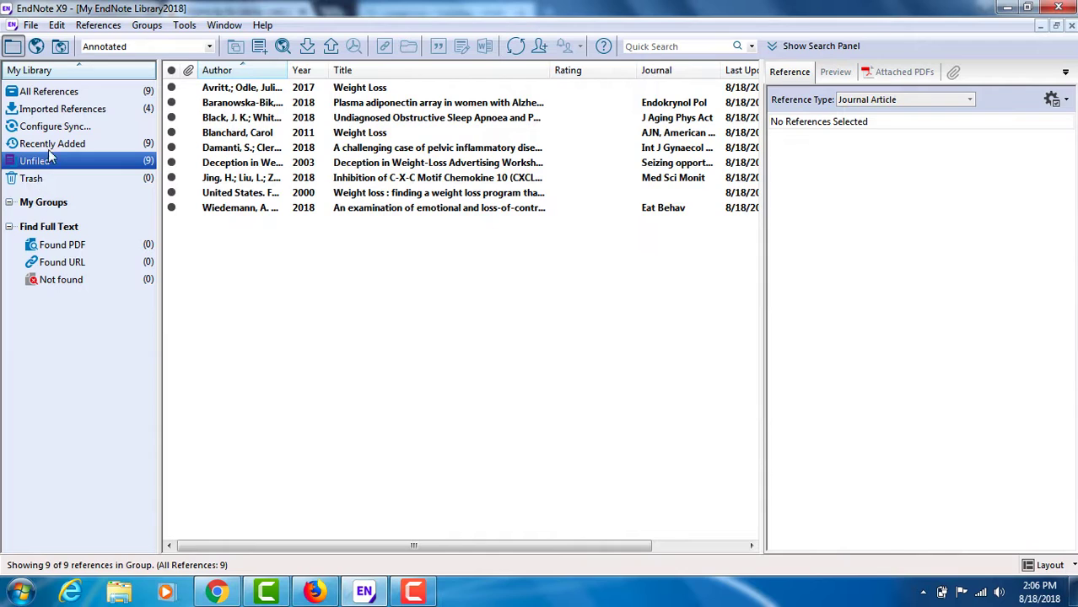
click(61, 92)
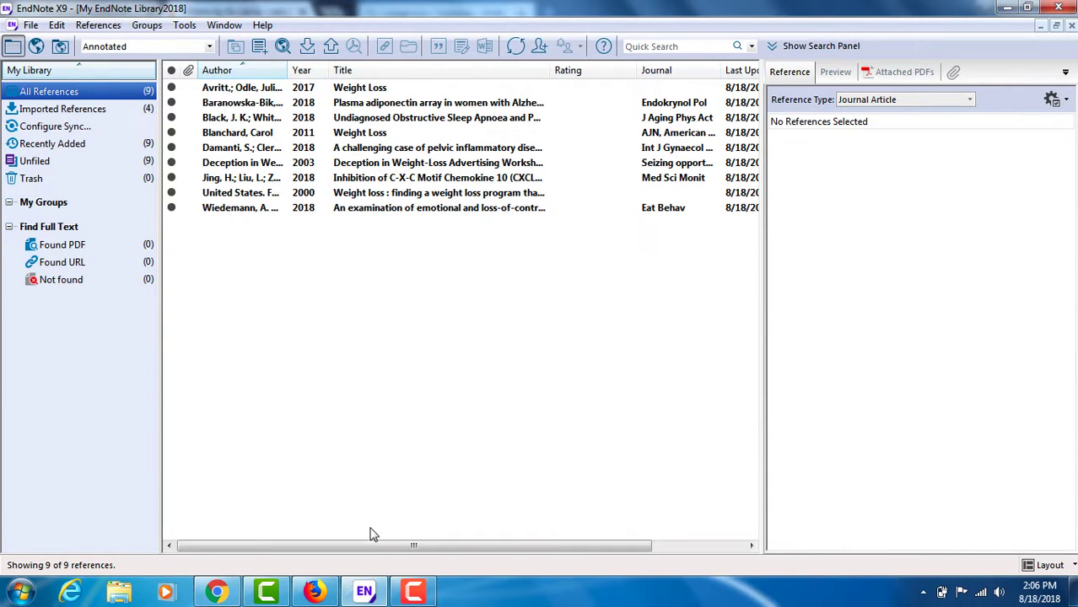
Step: Check the Reference Type column of the library and open the 2017 Generic reference "Weight Loss" to examine its fields
drag(368, 548, 505, 540)
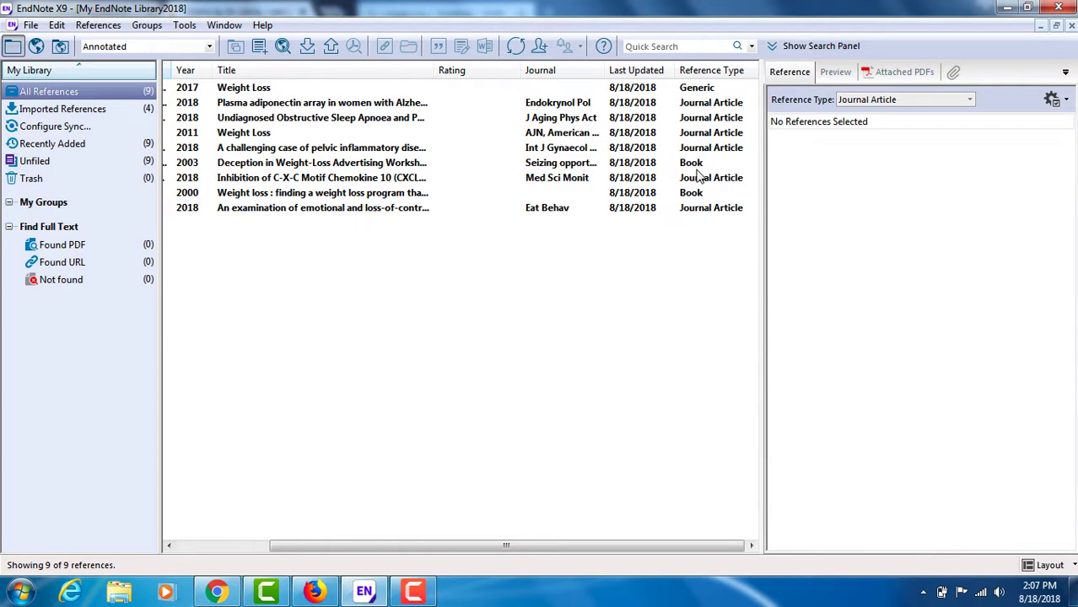
click(686, 92)
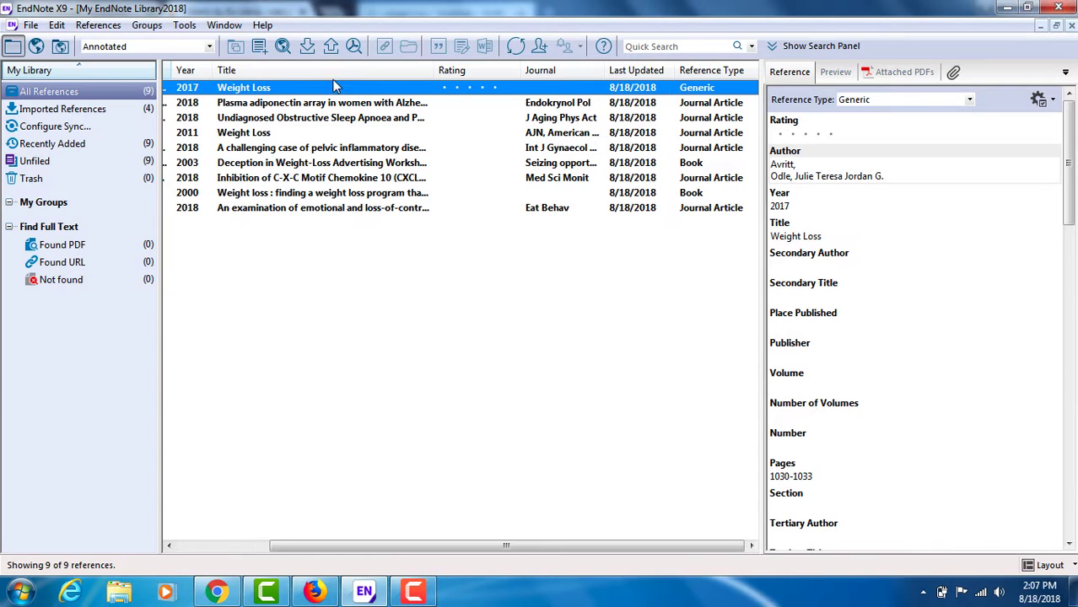
double_click(265, 88)
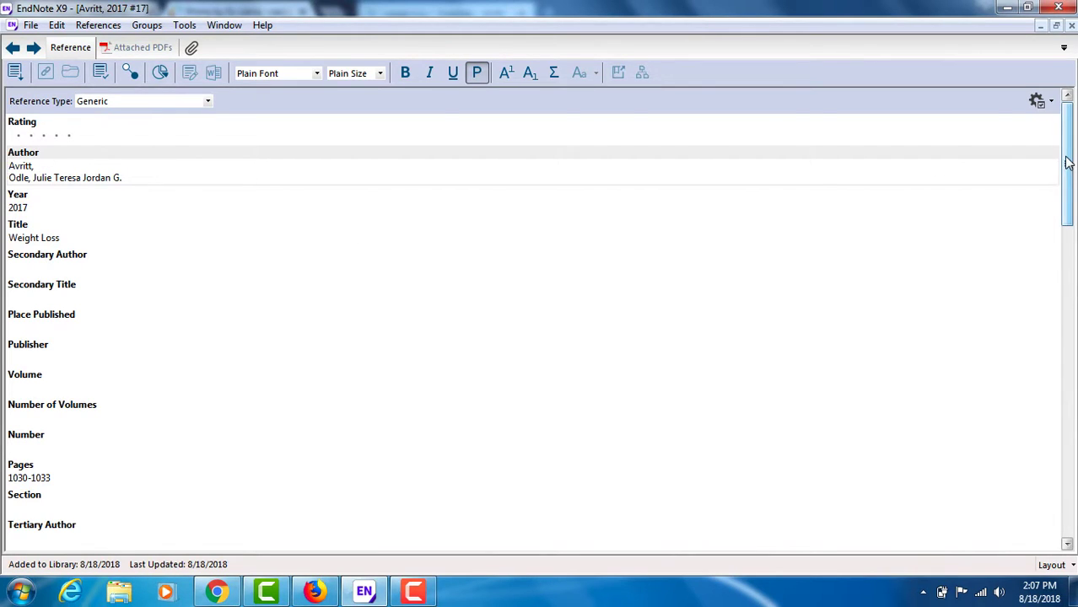
drag(1068, 162, 1068, 192)
drag(1073, 209, 428, 212)
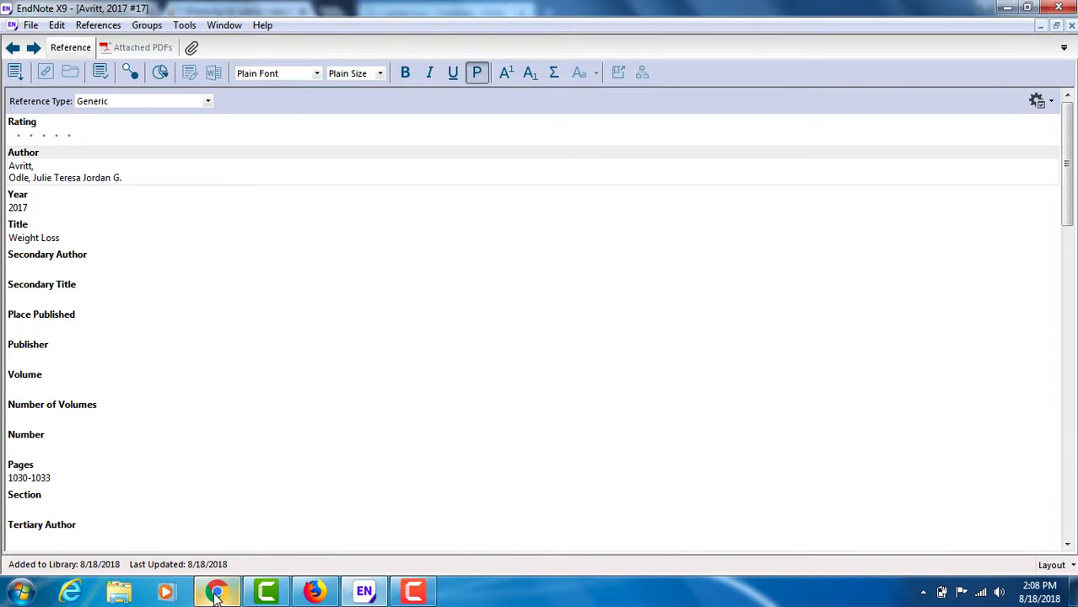
Step: Switch to Chrome, dismiss the EndNote Desktop export options, and view the full record of the "Weight Loss" reference entry in My Favorites
mouse_move(216, 596)
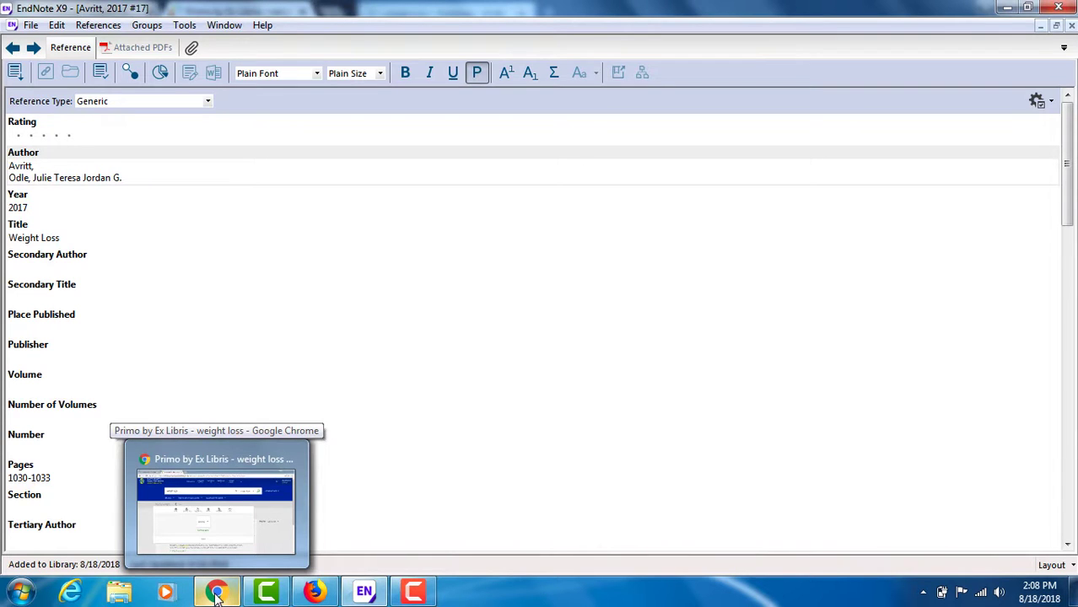
click(222, 530)
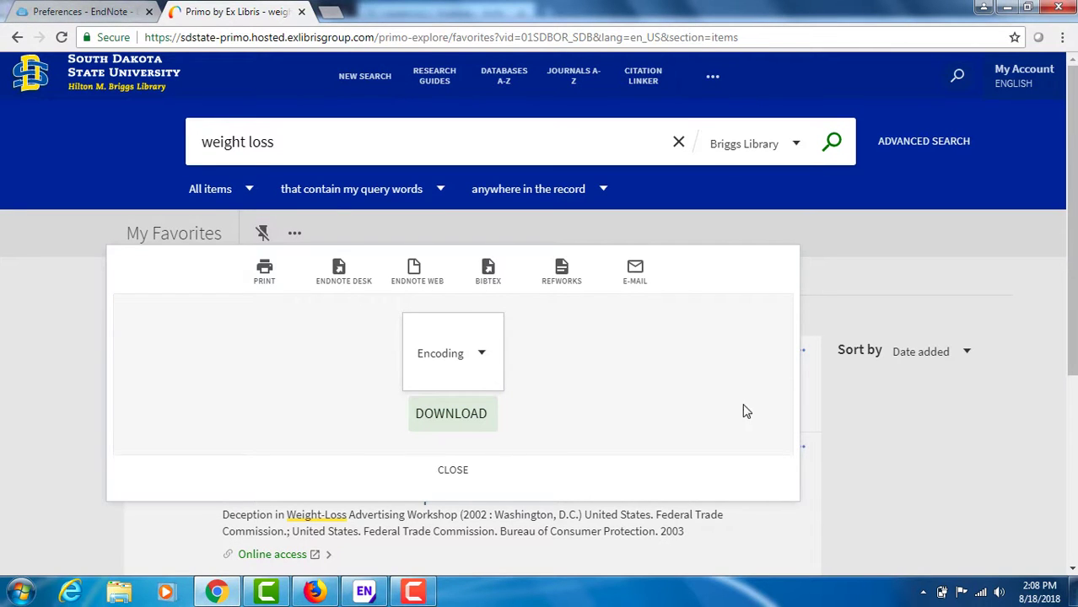
click(467, 472)
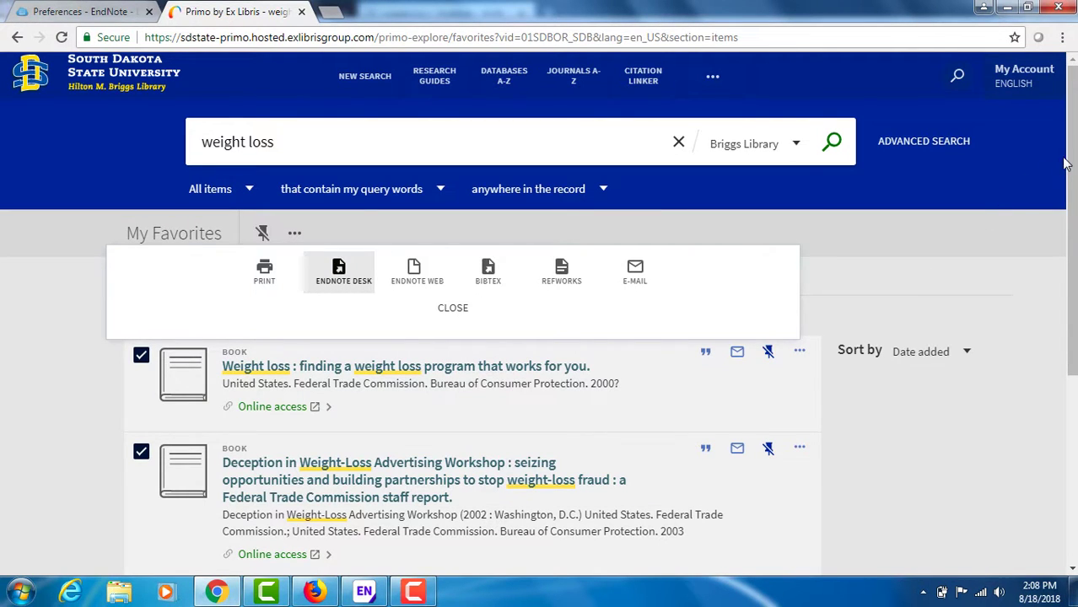
scroll(1066, 164, down, 2)
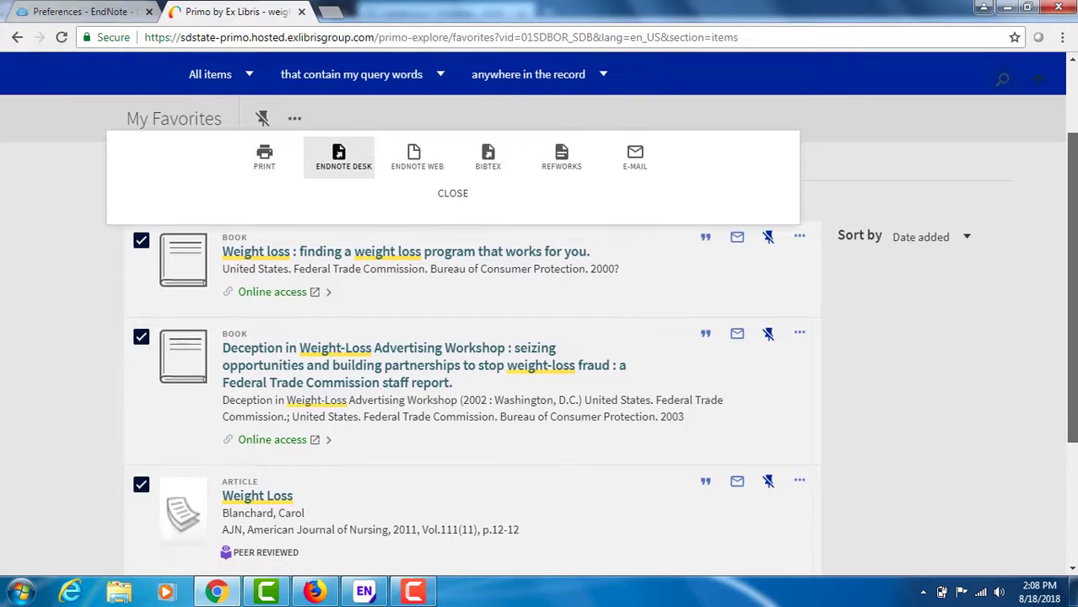
scroll(540, 338, down, 3)
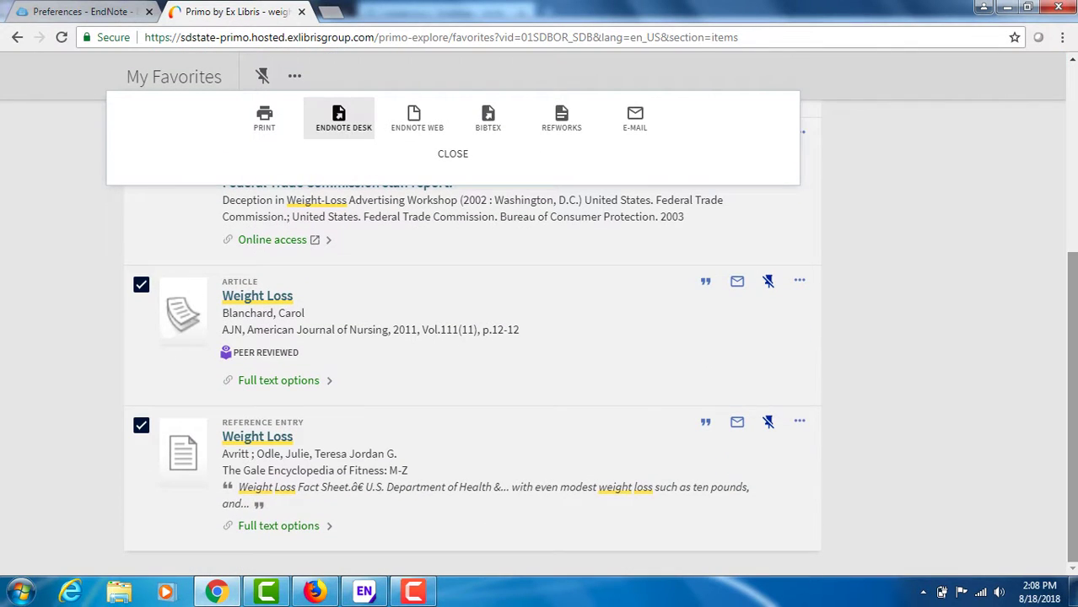
click(264, 446)
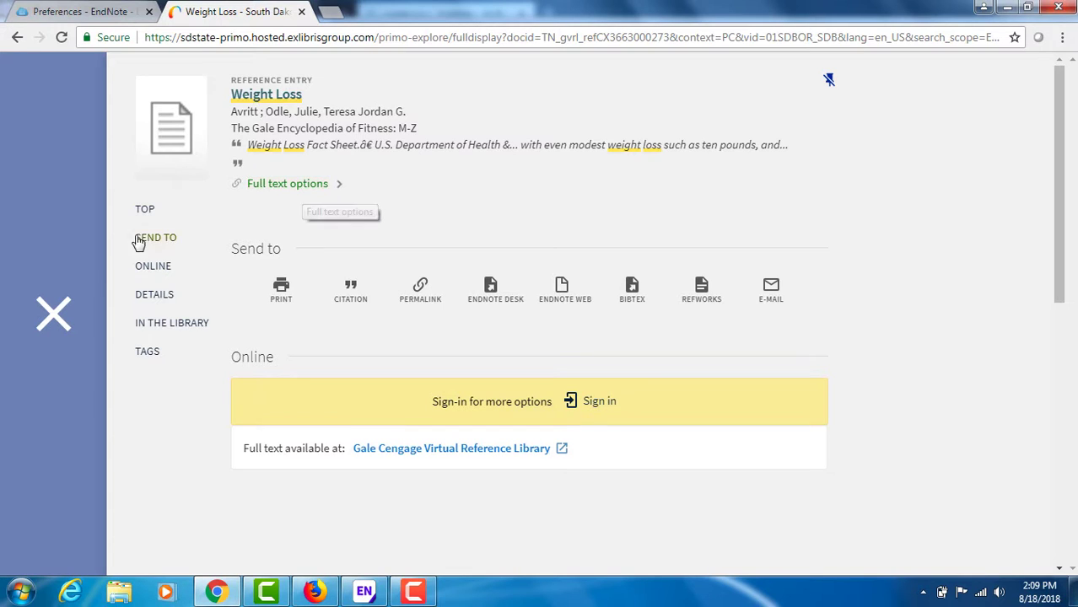
click(54, 317)
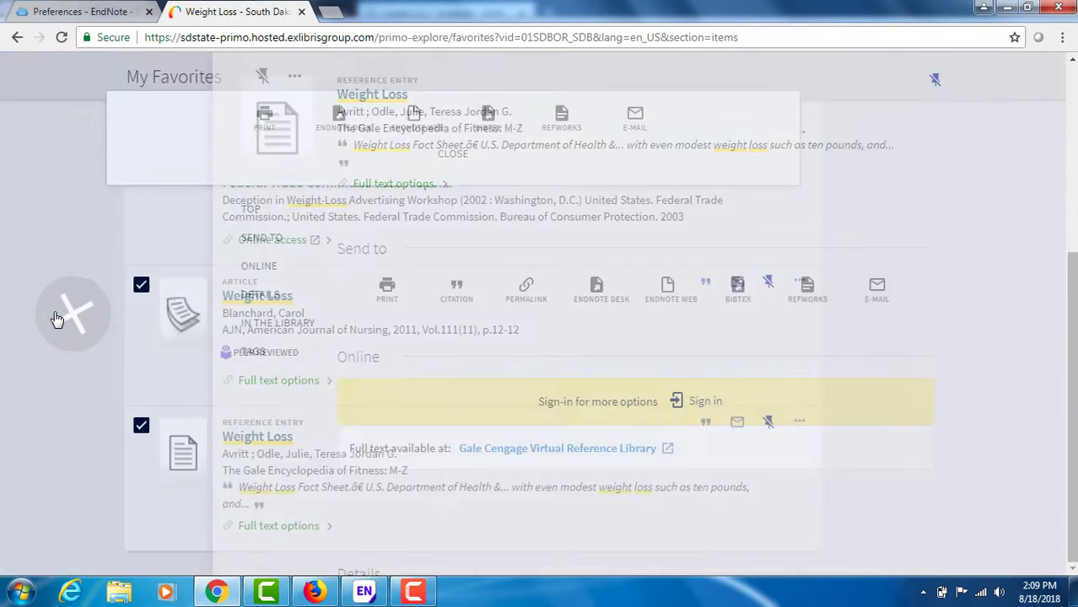
Step: Return to EndNote, close the open reference, and run Find Full Text on the references from "Plasma adiponectin array" through "Inhibition of C-X-C Motif Chemokine 10"
click(364, 592)
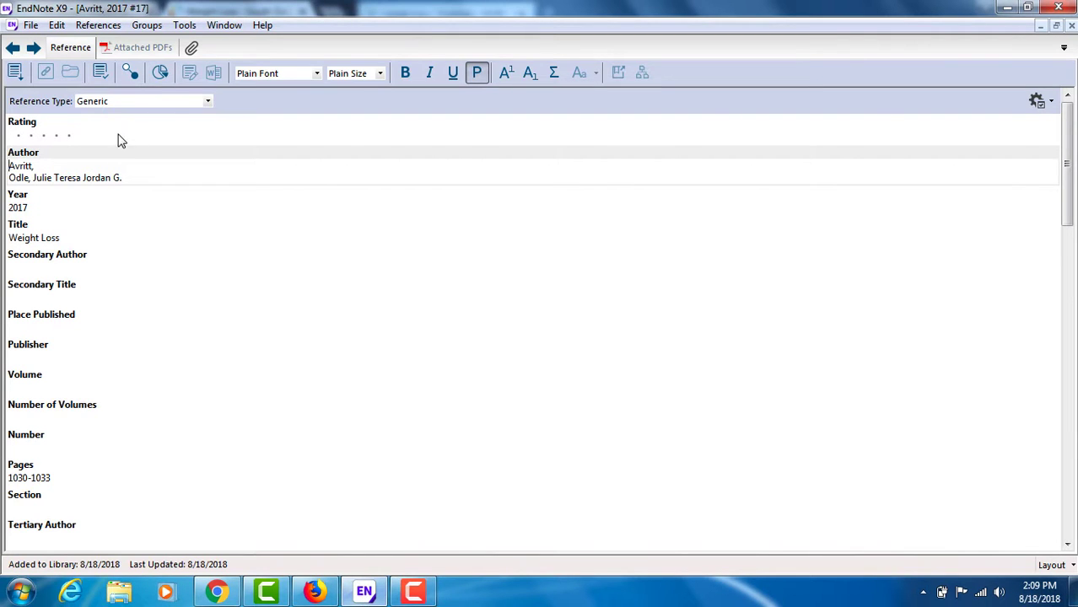
click(1071, 25)
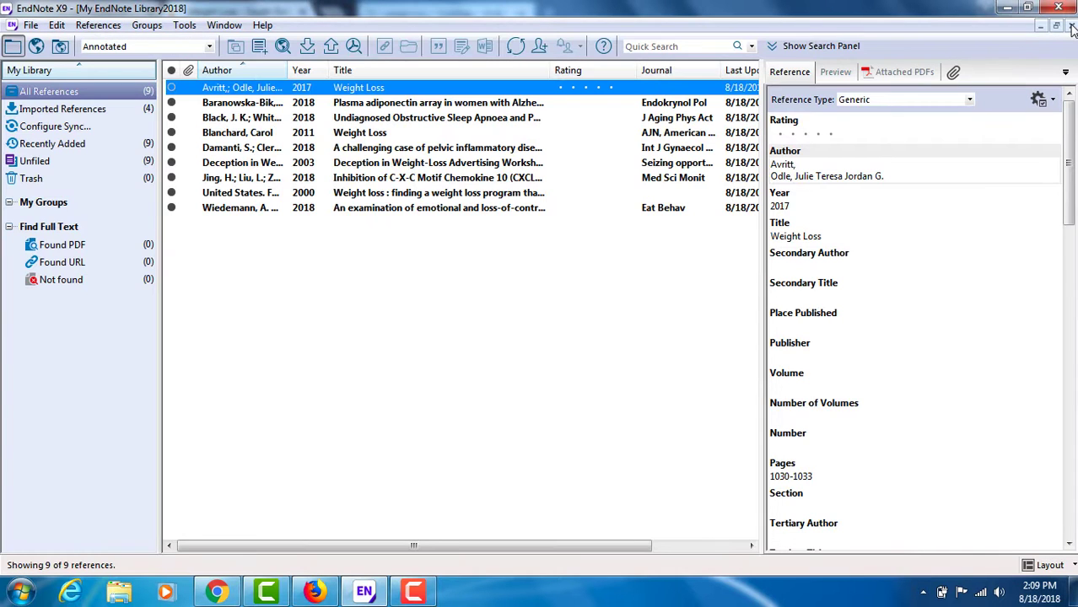
click(382, 105)
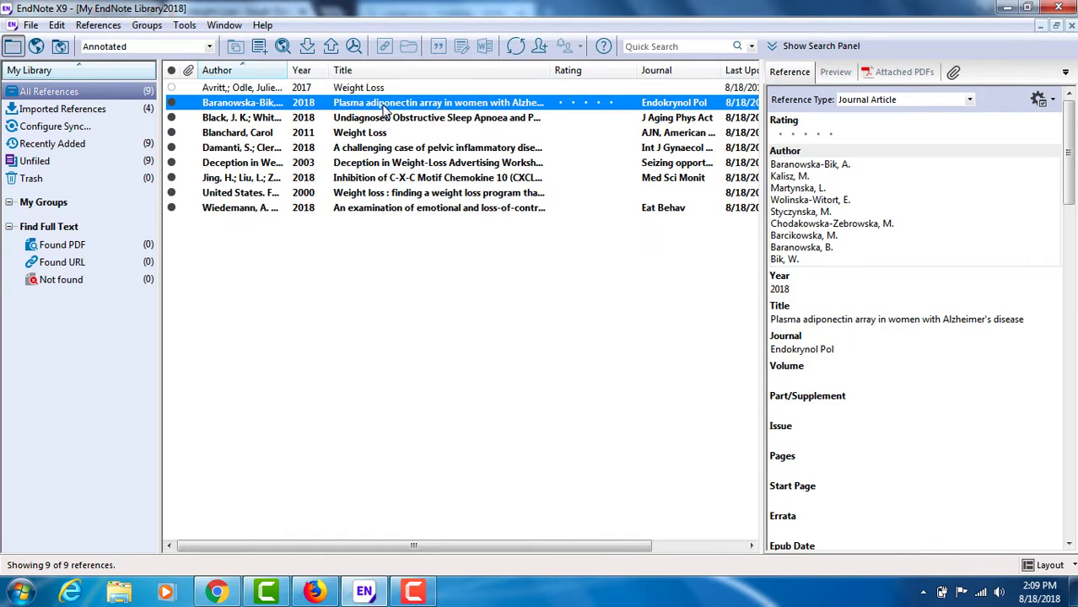
shift+click(386, 178)
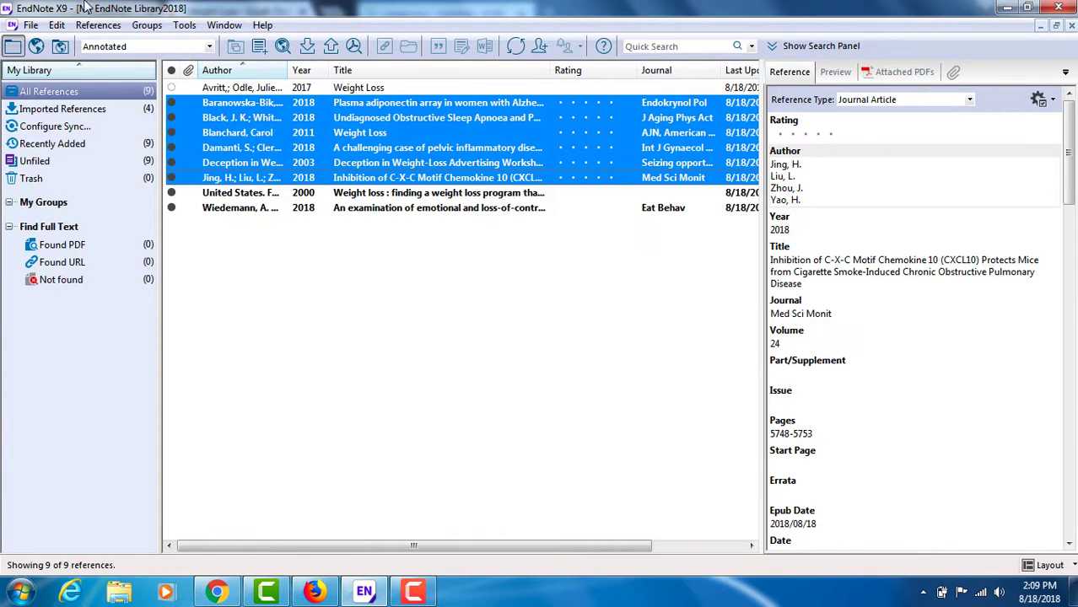
click(93, 26)
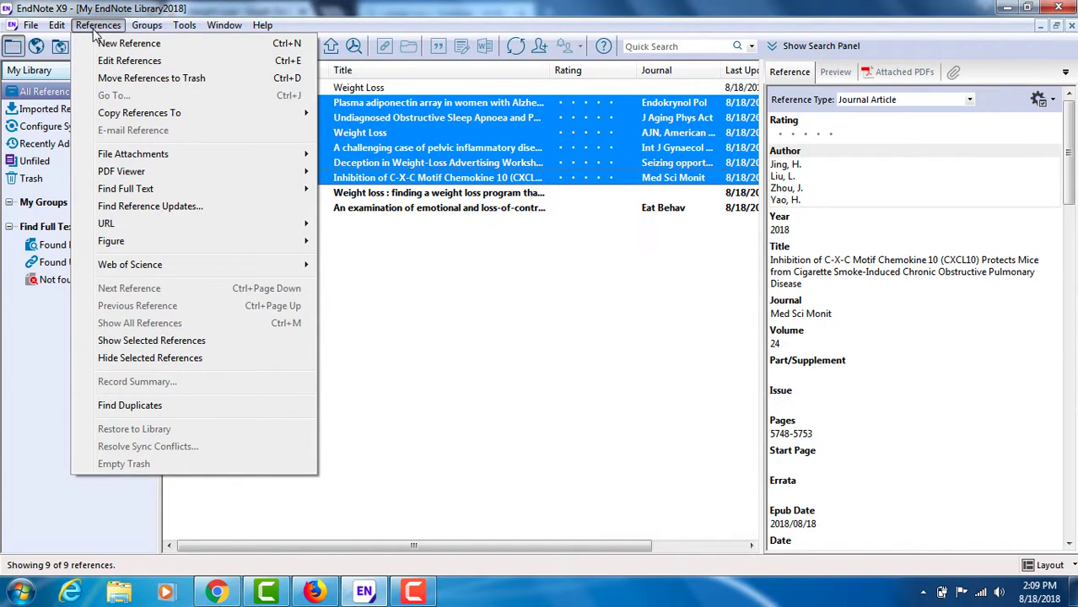
mouse_move(135, 191)
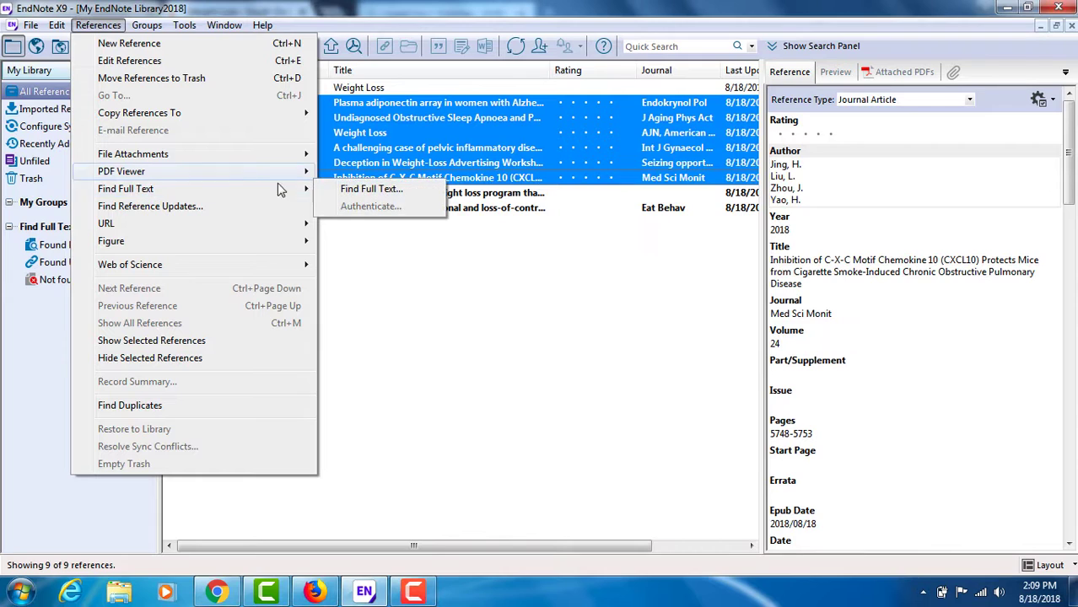
click(362, 191)
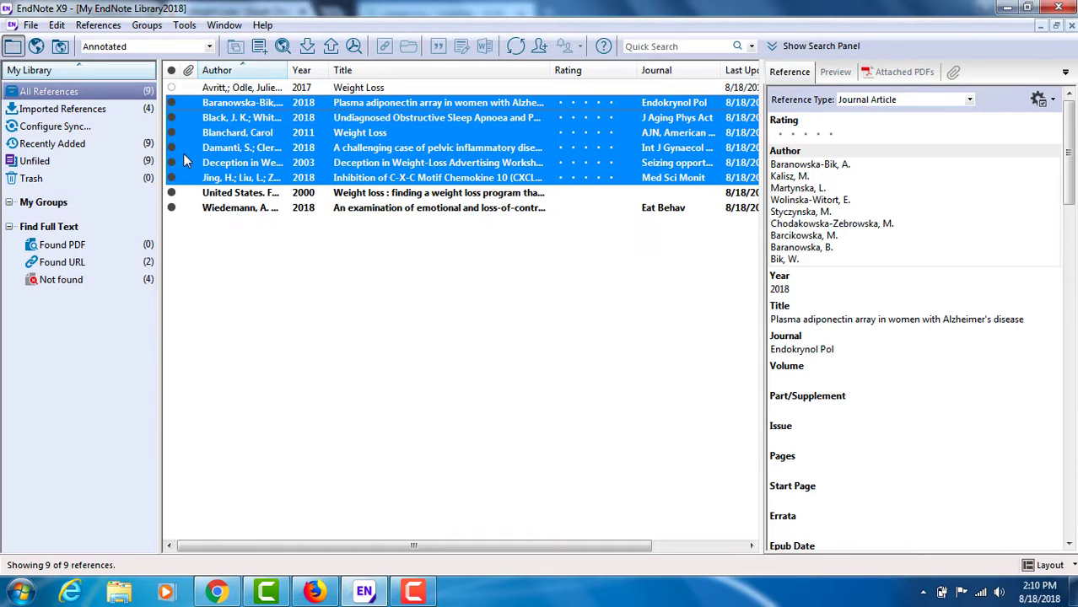
Step: In the Found URL group, open the web link of "A challenging case of pelvic inflammatory disease due to miliary tuberculosis"
click(60, 262)
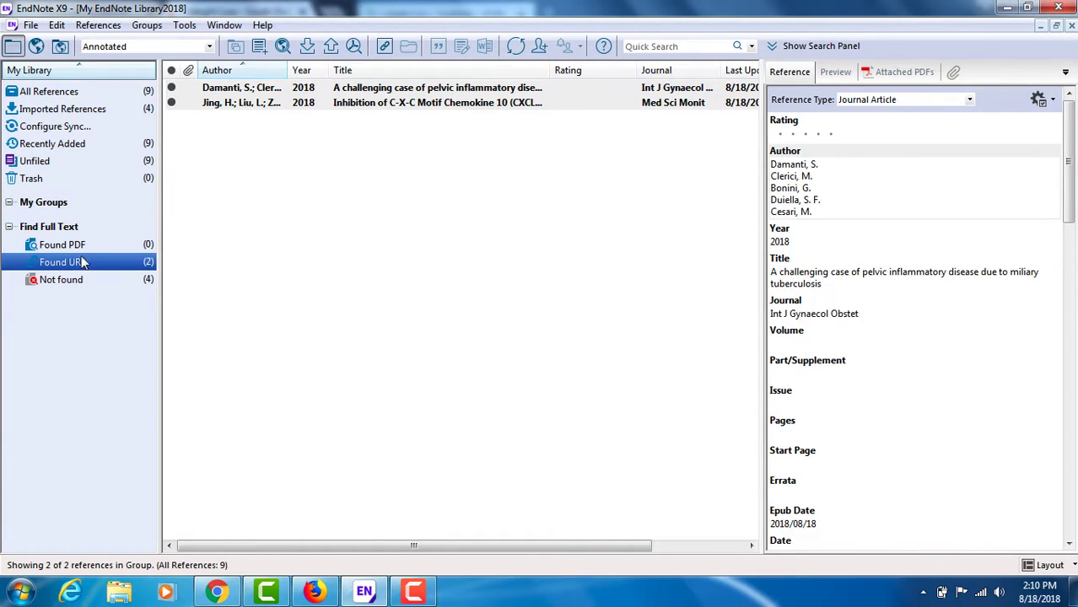
click(356, 92)
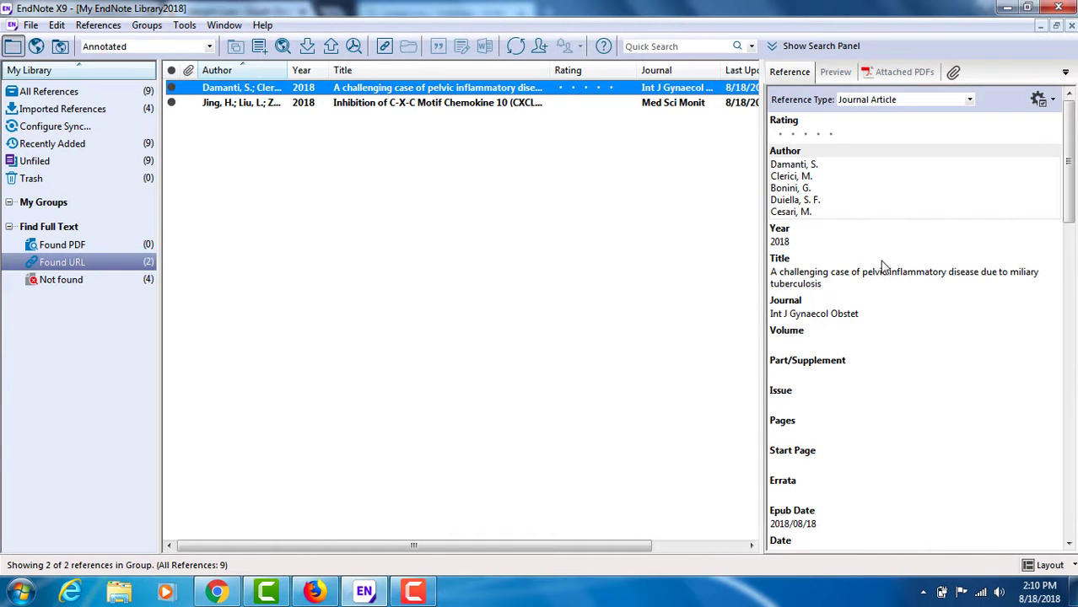
click(836, 377)
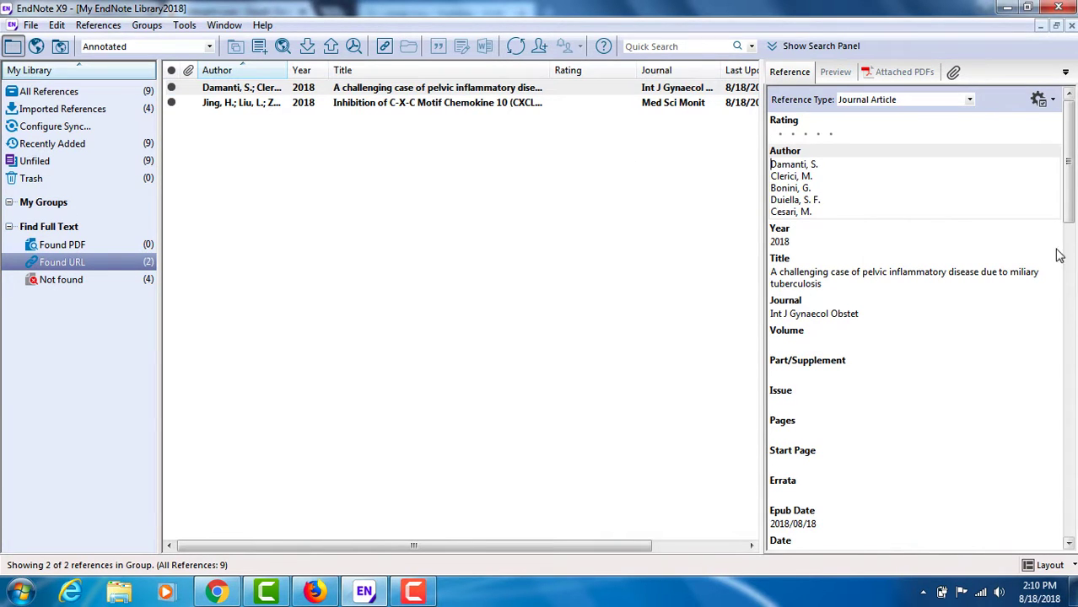
drag(1069, 204, 1070, 394)
drag(1070, 351, 1069, 426)
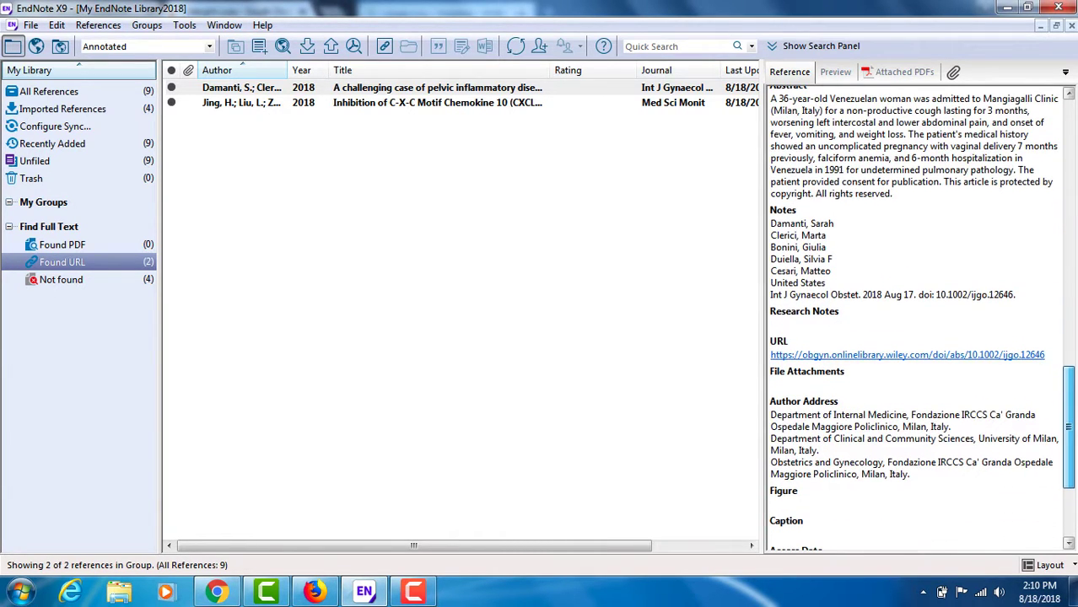
click(886, 356)
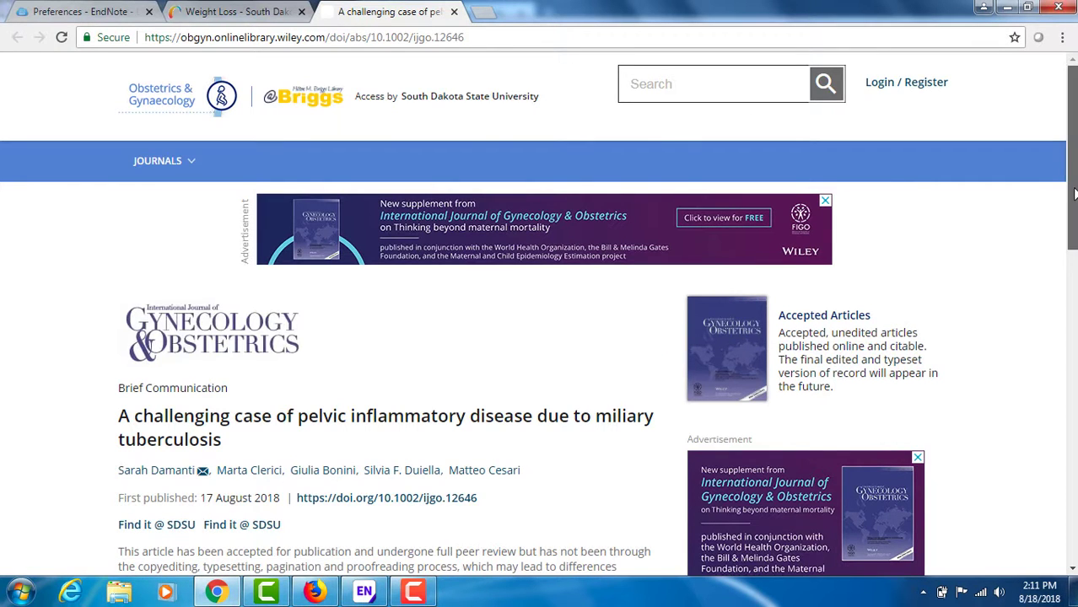
Step: Try to open the PDF of the pelvic inflammatory disease article on the publisher's page
drag(1072, 195, 1072, 316)
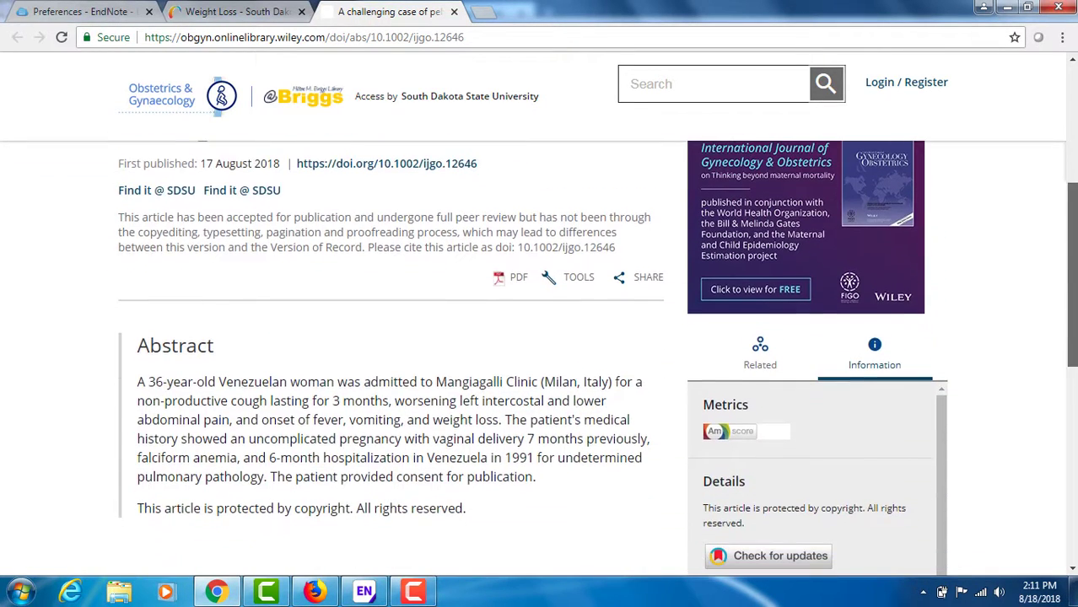
click(518, 282)
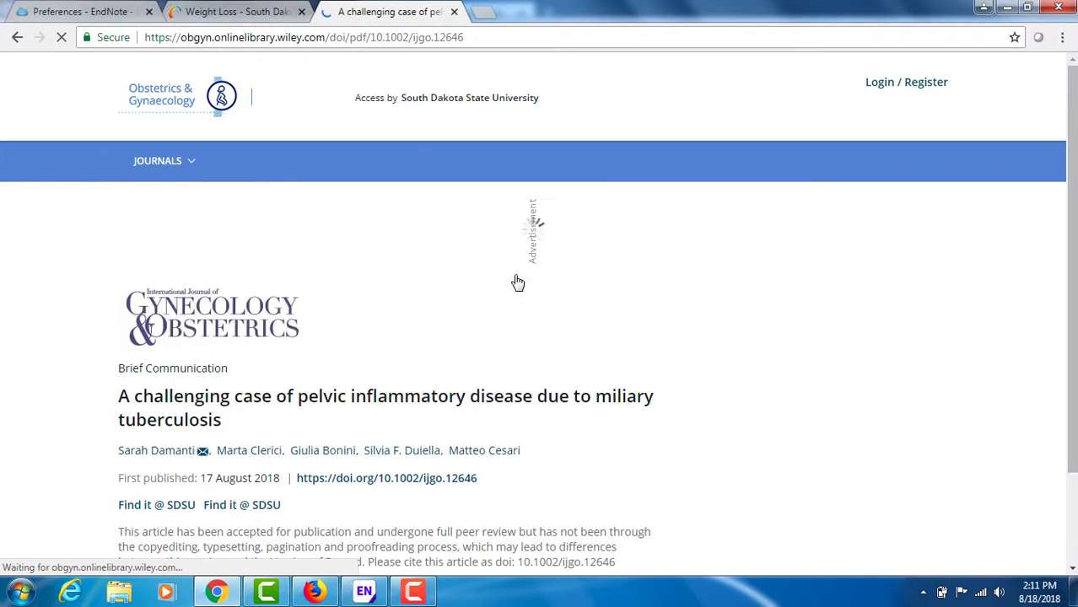
drag(1073, 199, 1063, 260)
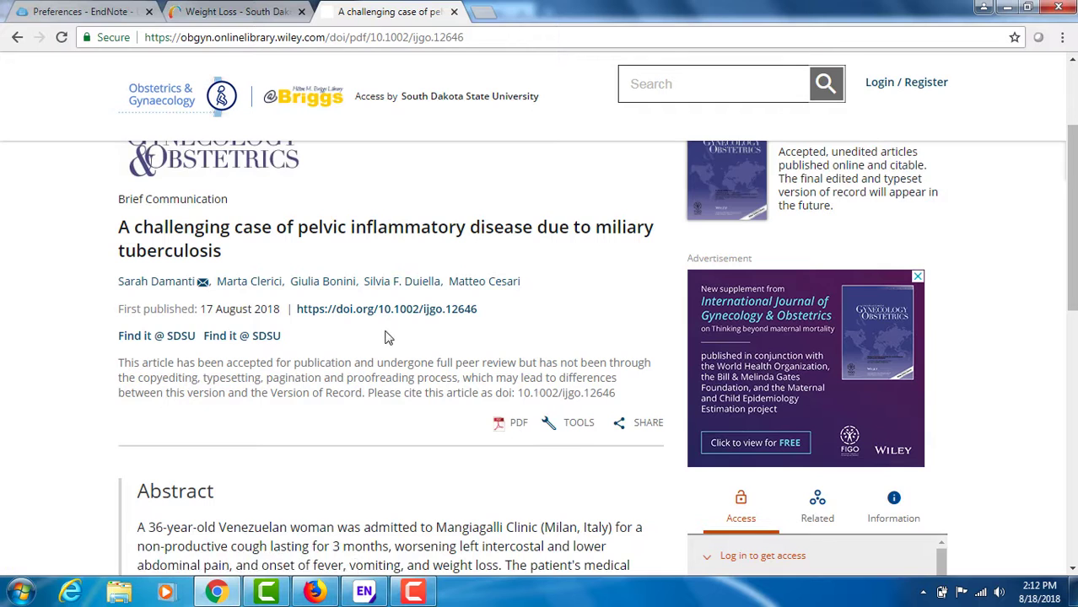
Step: Check the article through Find it @ SDSU, view the Request this Item sign-in page, and close both pages
click(243, 341)
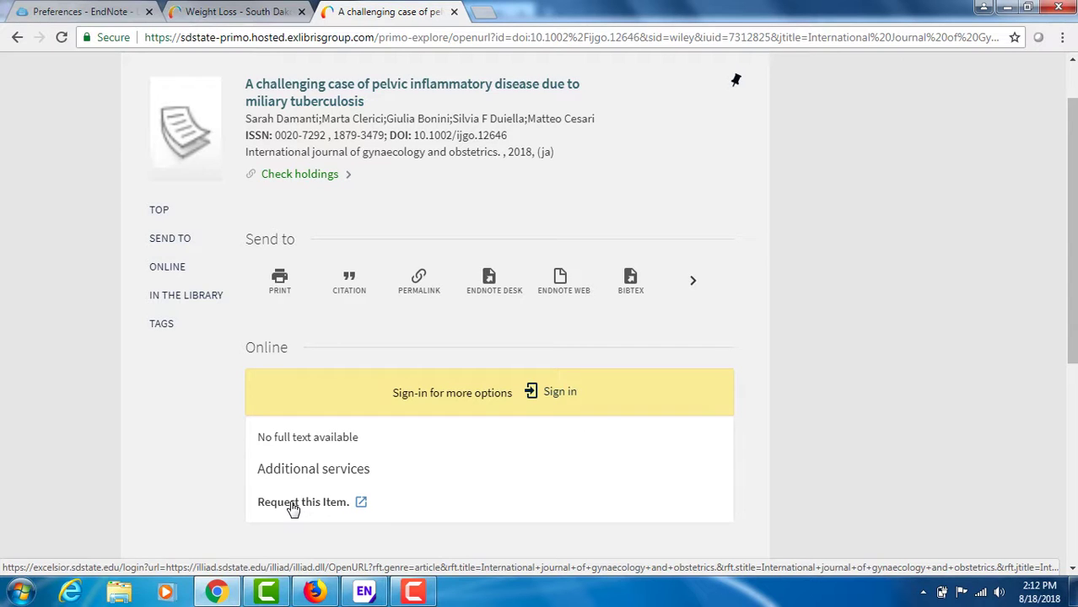
click(291, 504)
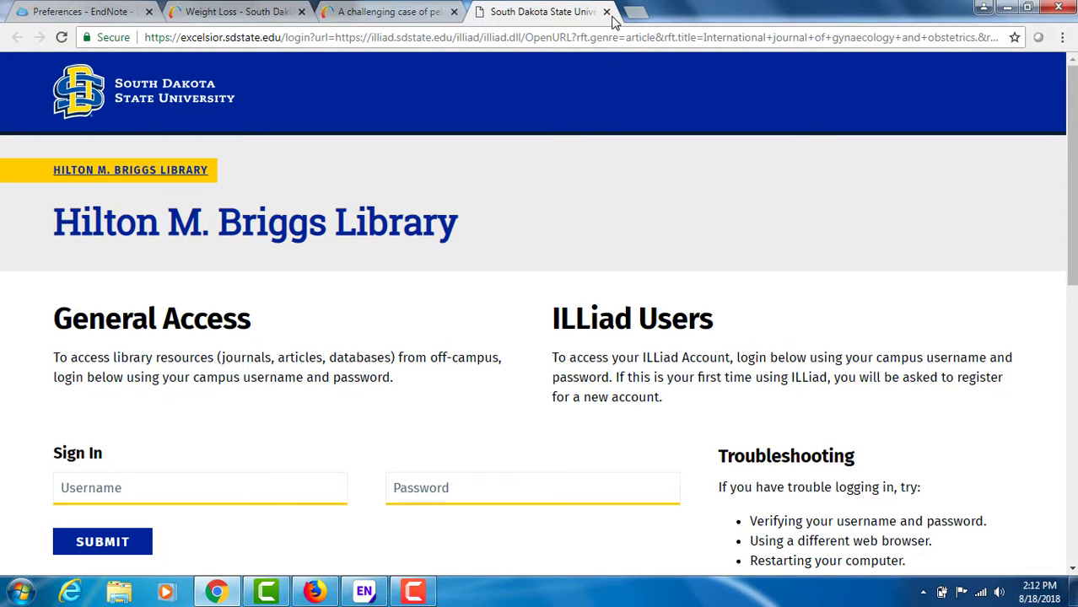
click(607, 13)
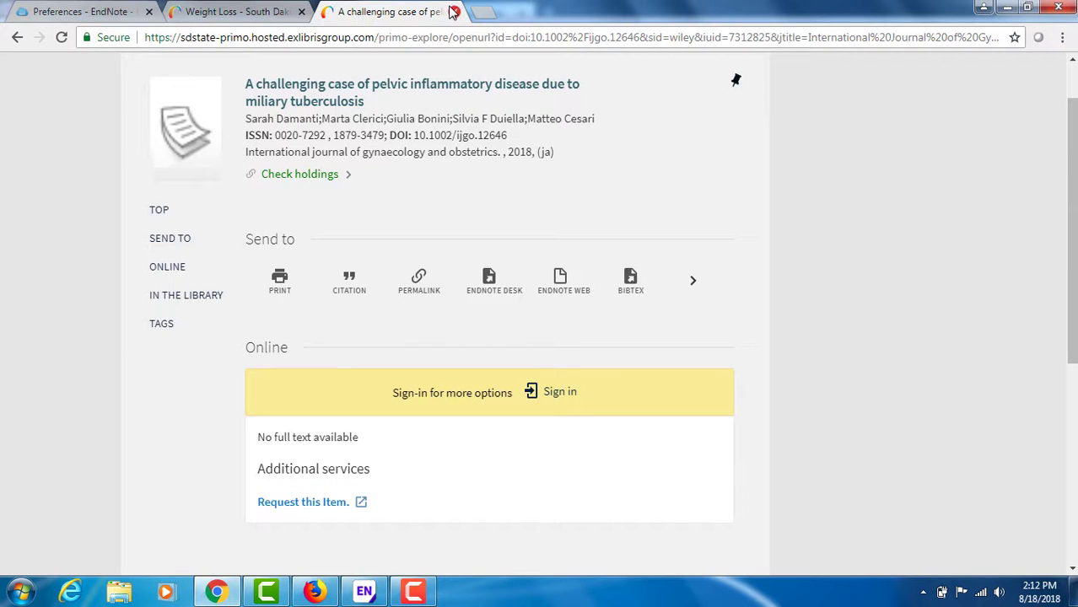
click(454, 12)
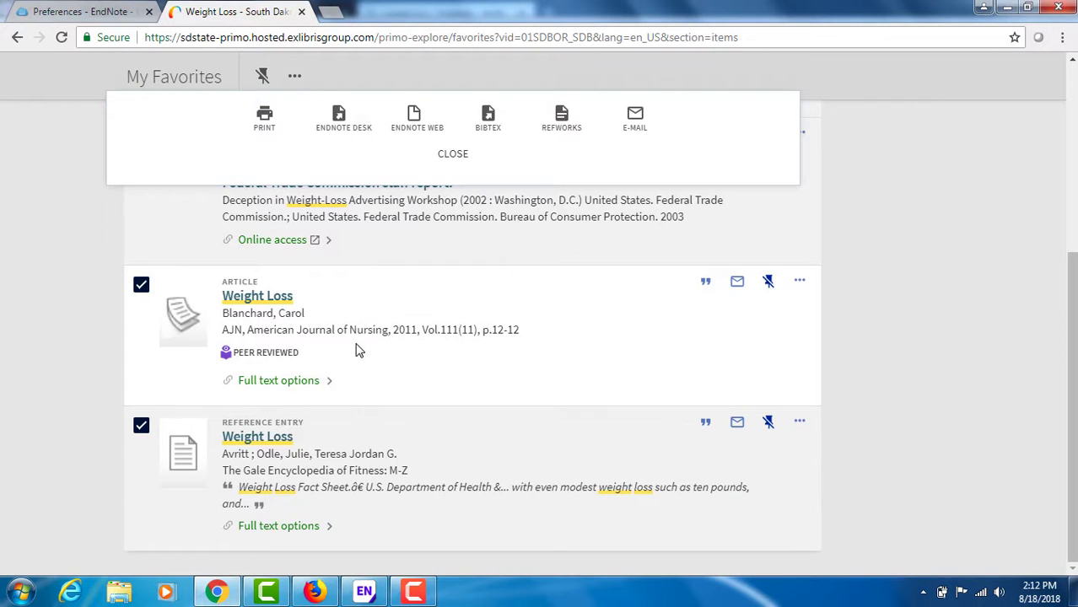
Step: Return to EndNote, open the web link of "Inhibition of C-X-C Motif Chemokine 10", and go to the article's full text page
click(367, 589)
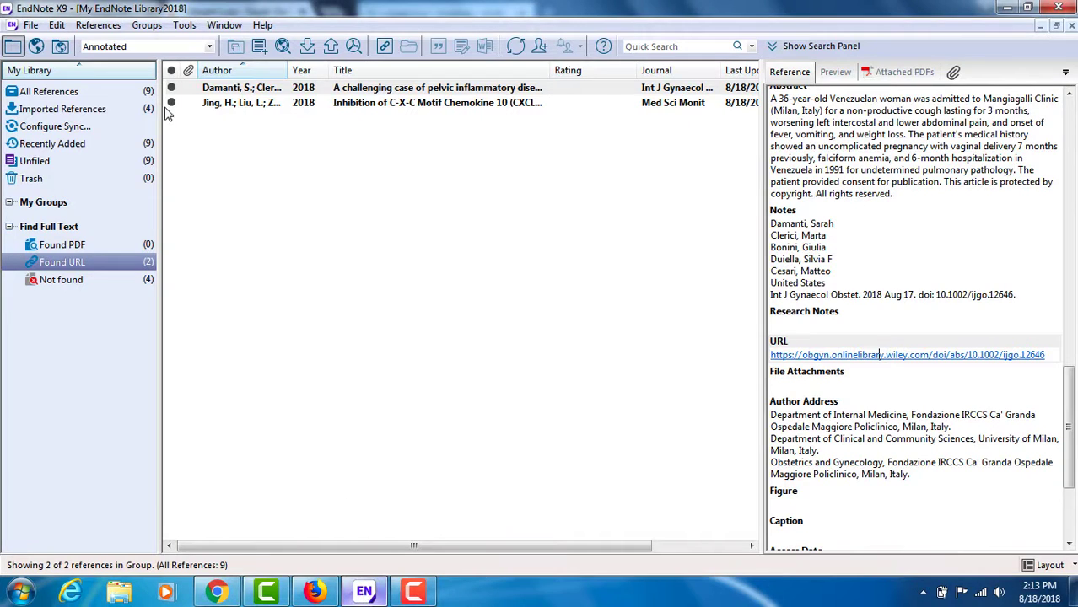
click(342, 104)
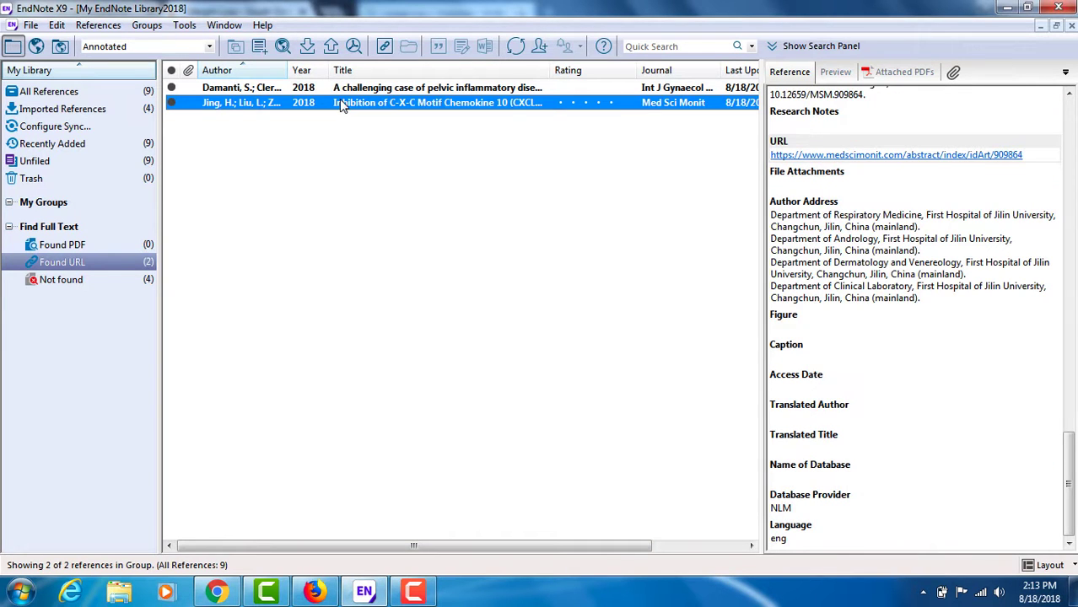
click(831, 156)
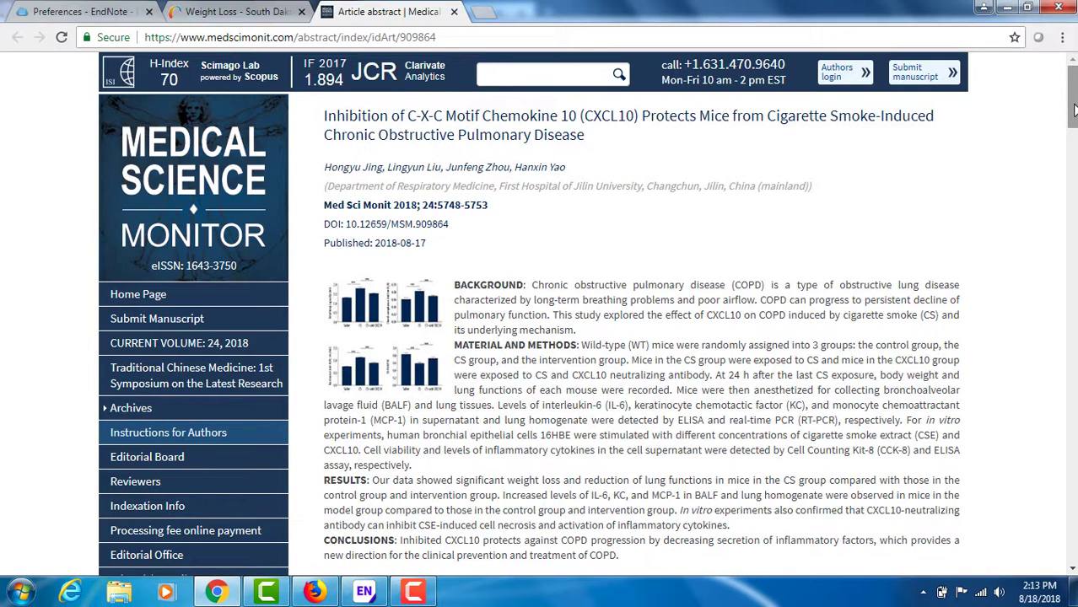
drag(1074, 107, 1074, 147)
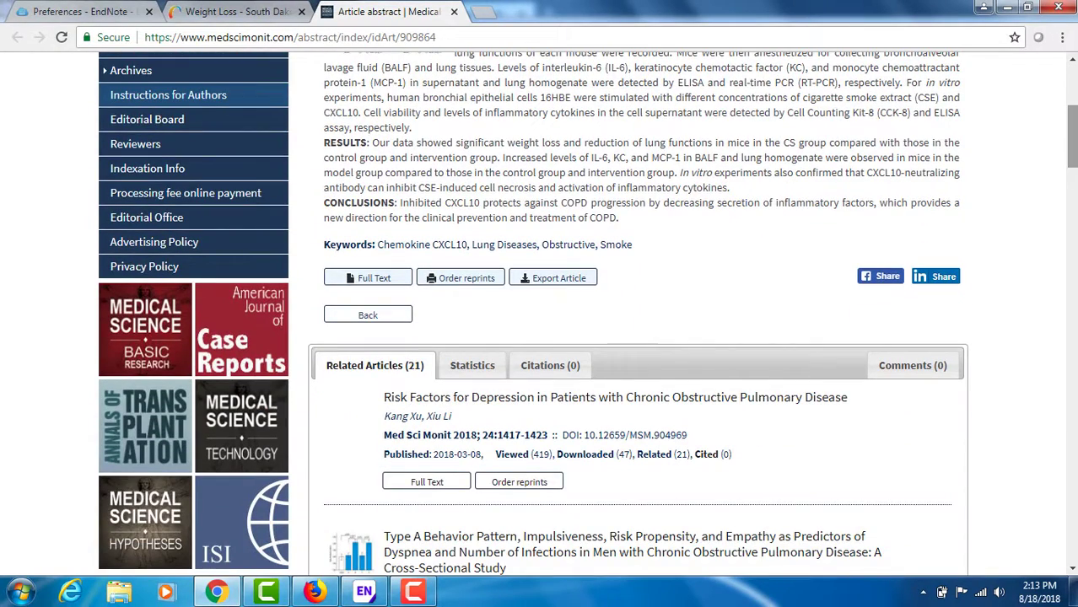
click(370, 280)
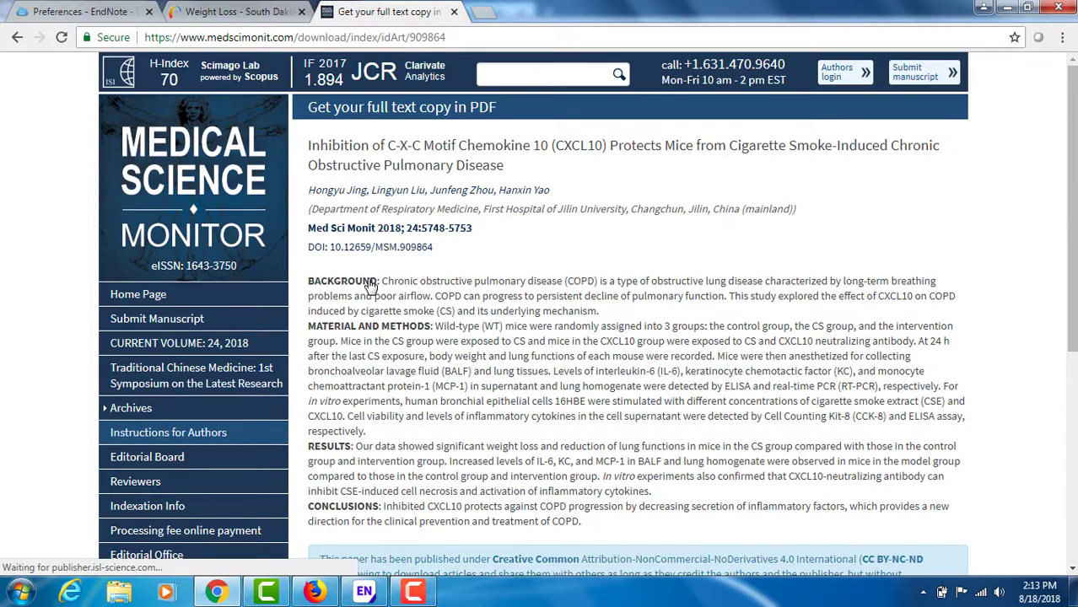
Step: Agree to the Creative Commons licence terms and download the free PDF of the CXCL10 article
drag(1073, 141, 1073, 267)
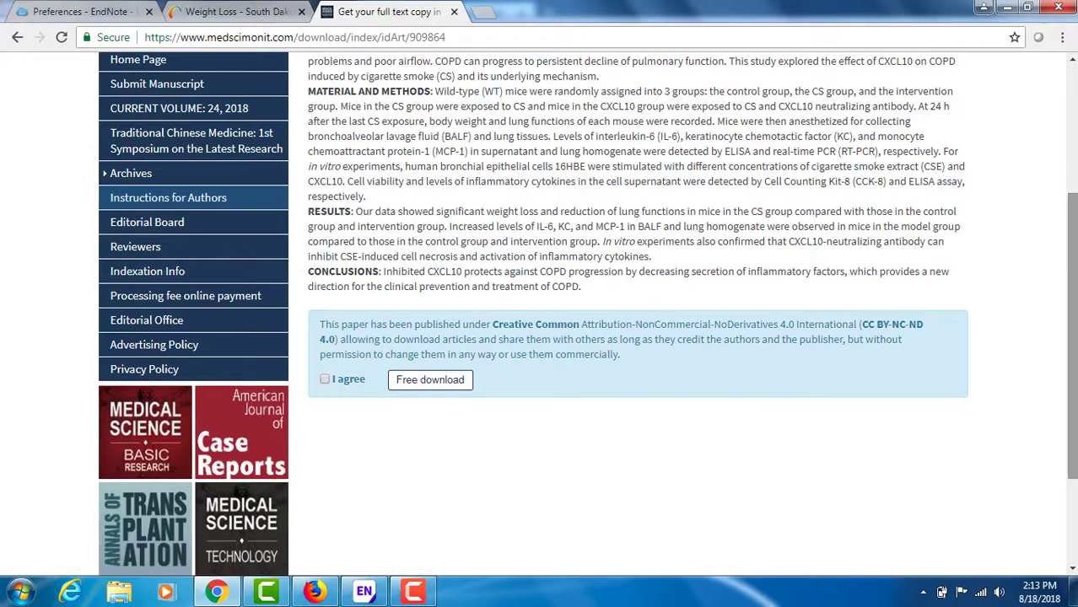
click(324, 380)
click(431, 381)
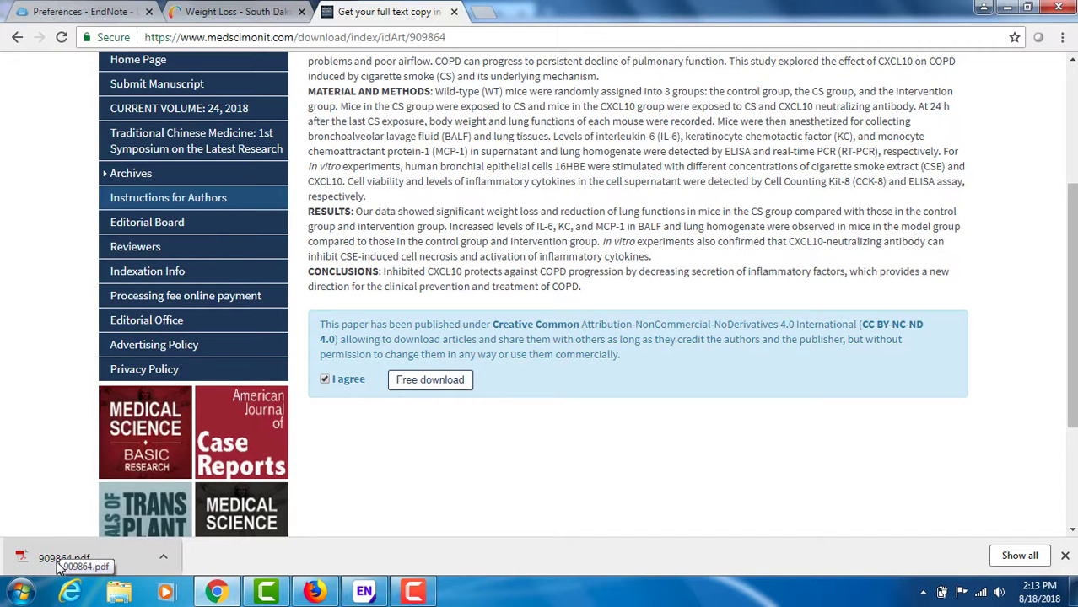
Step: Switch to EndNote, attach the 909864 PDF from the Downloads folder to the "Inhibition of C-X-C Motif Chemokine 10" reference, and save the reference changes
click(364, 593)
click(294, 105)
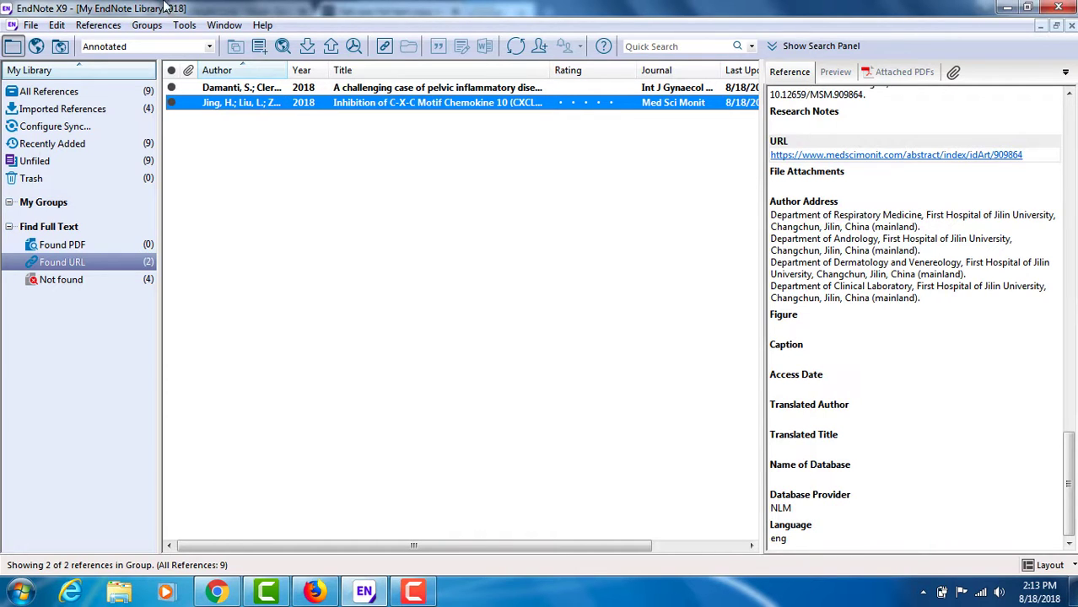
click(102, 25)
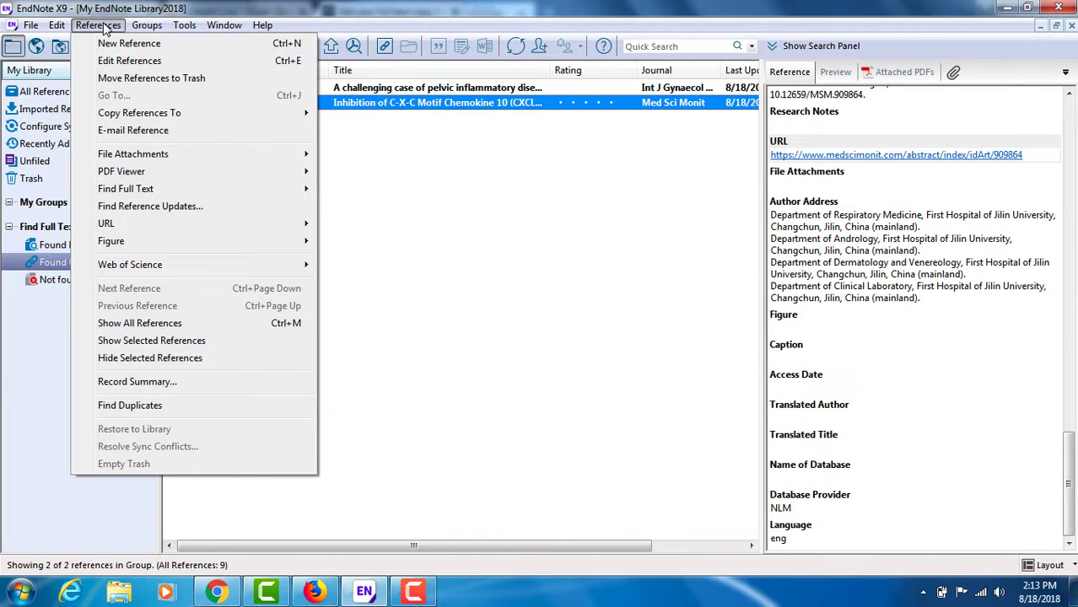
mouse_move(179, 156)
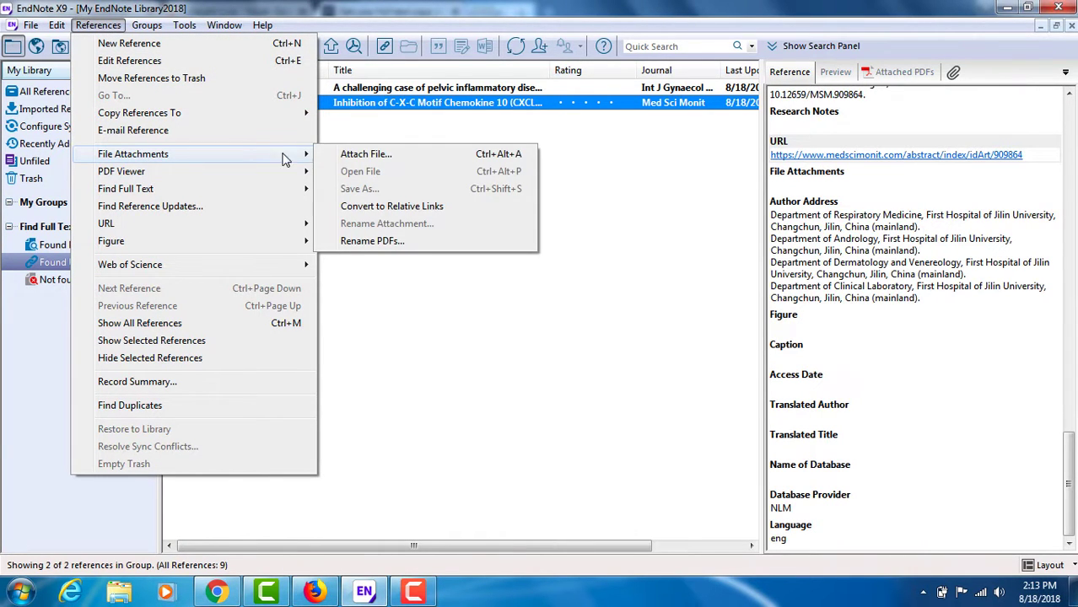
click(353, 160)
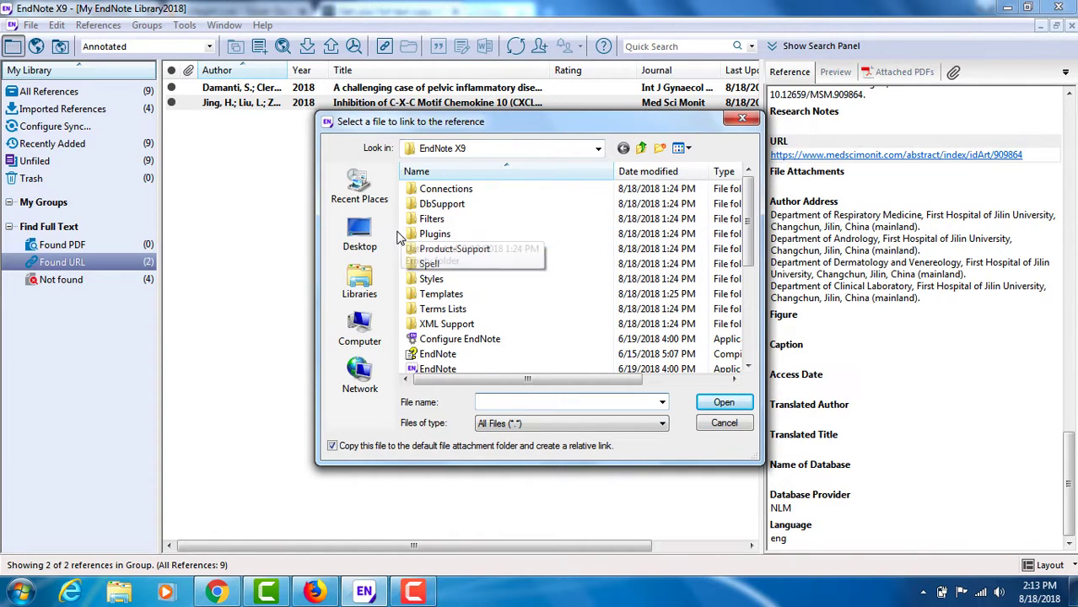
click(358, 337)
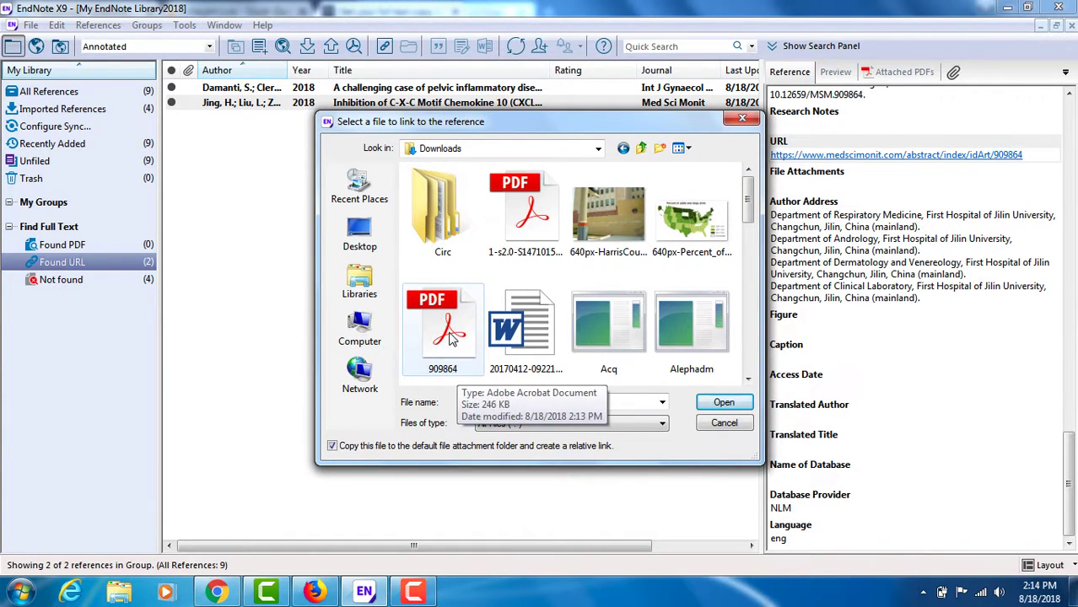
click(451, 337)
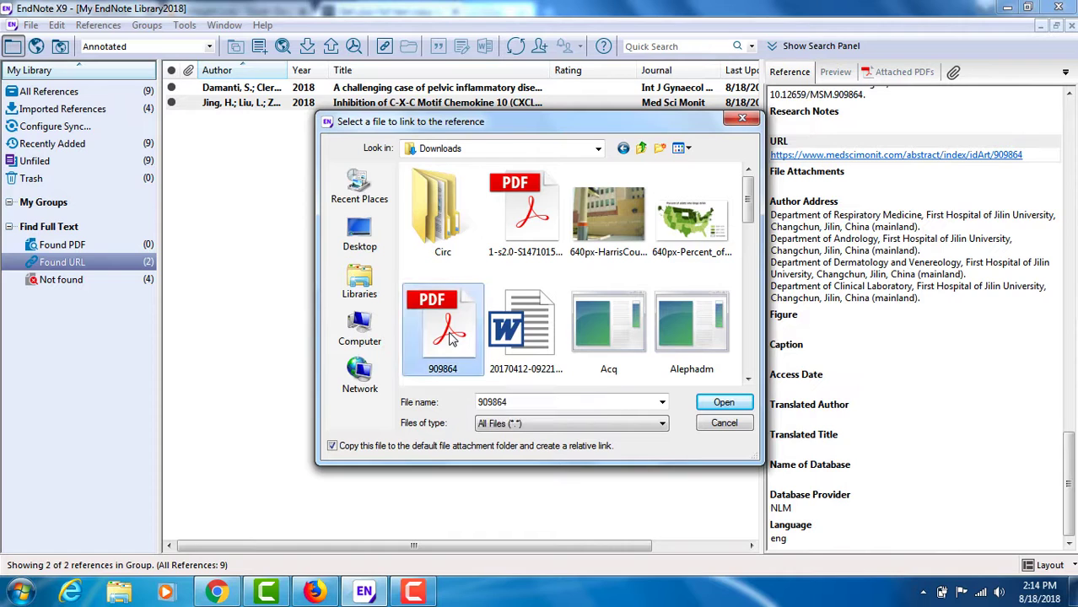
click(723, 403)
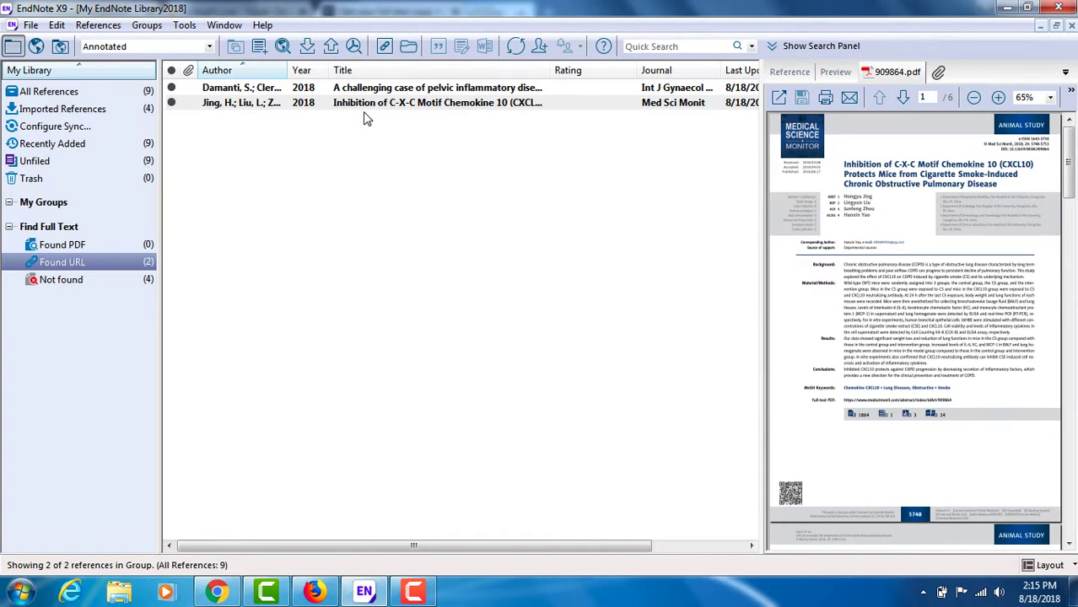
click(366, 89)
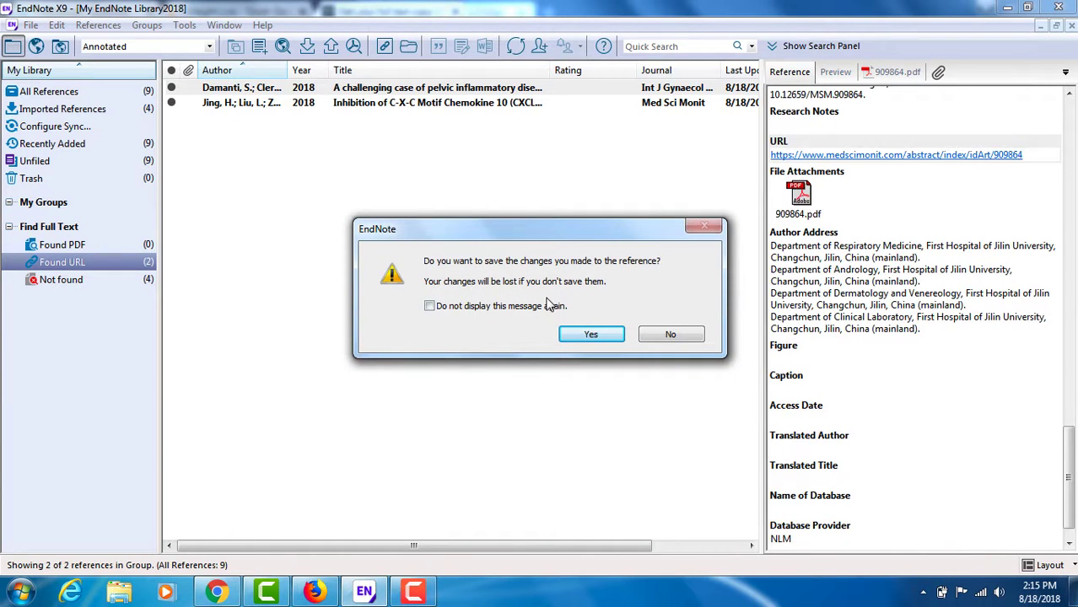
click(591, 335)
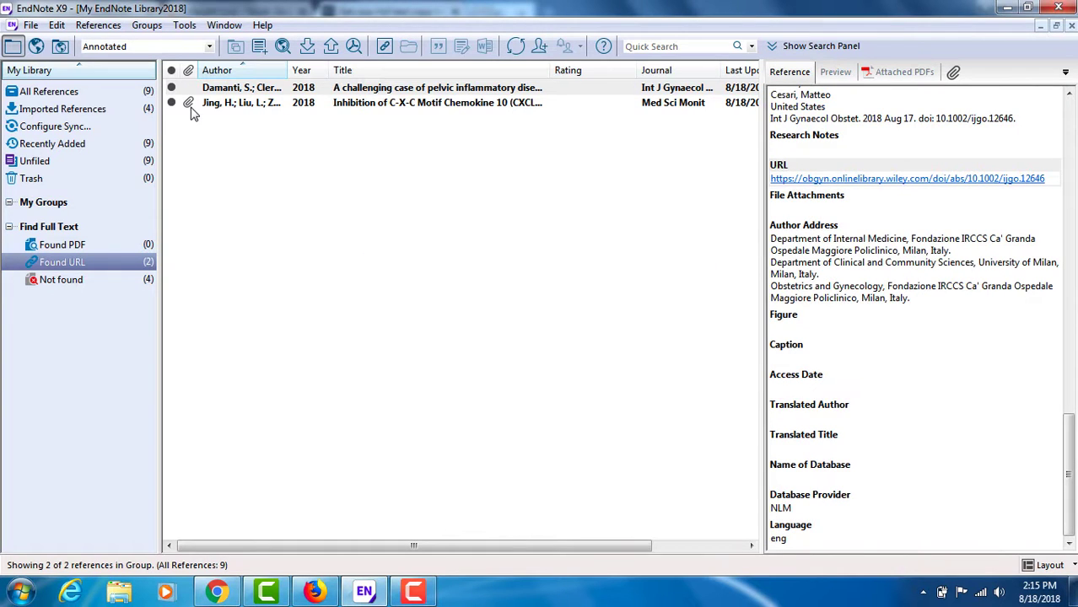
Step: Open the attached 909864.pdf of the CXCL10 reference and widen its viewing area over most of the reference list
click(249, 103)
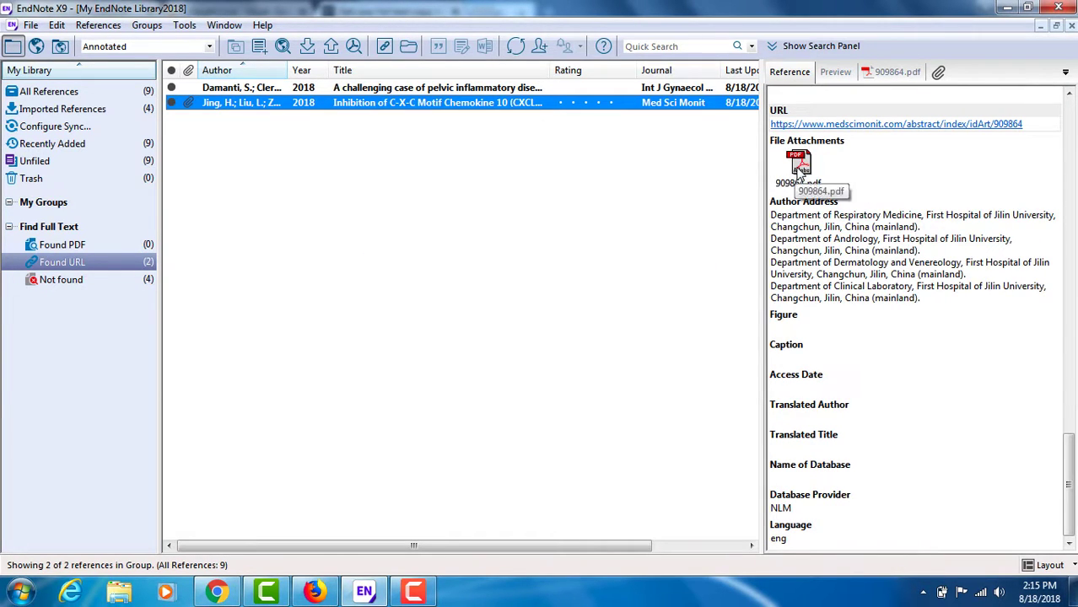
click(894, 73)
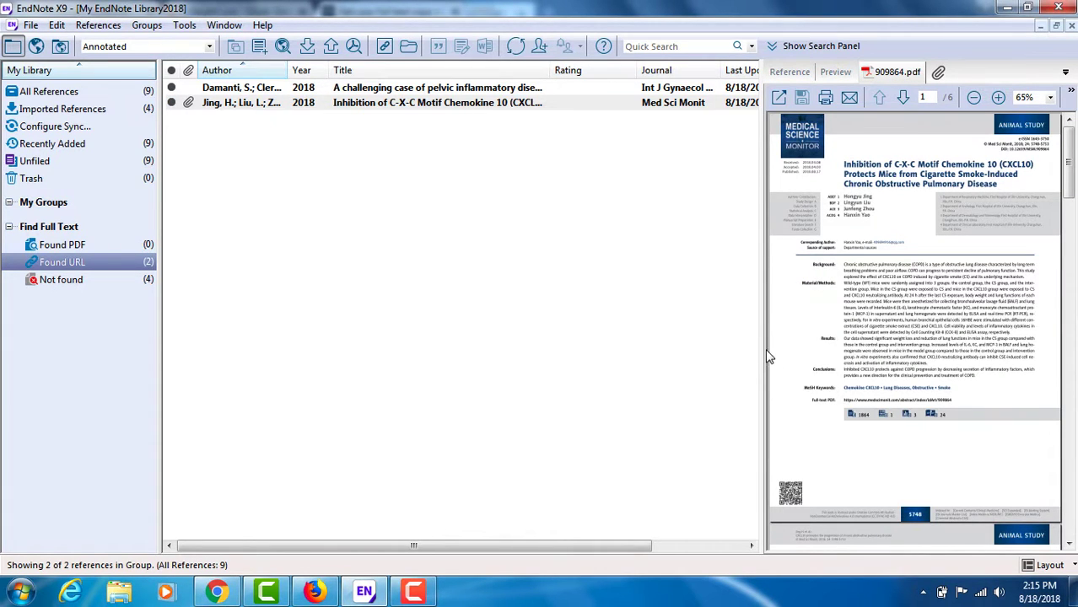
drag(761, 354, 318, 337)
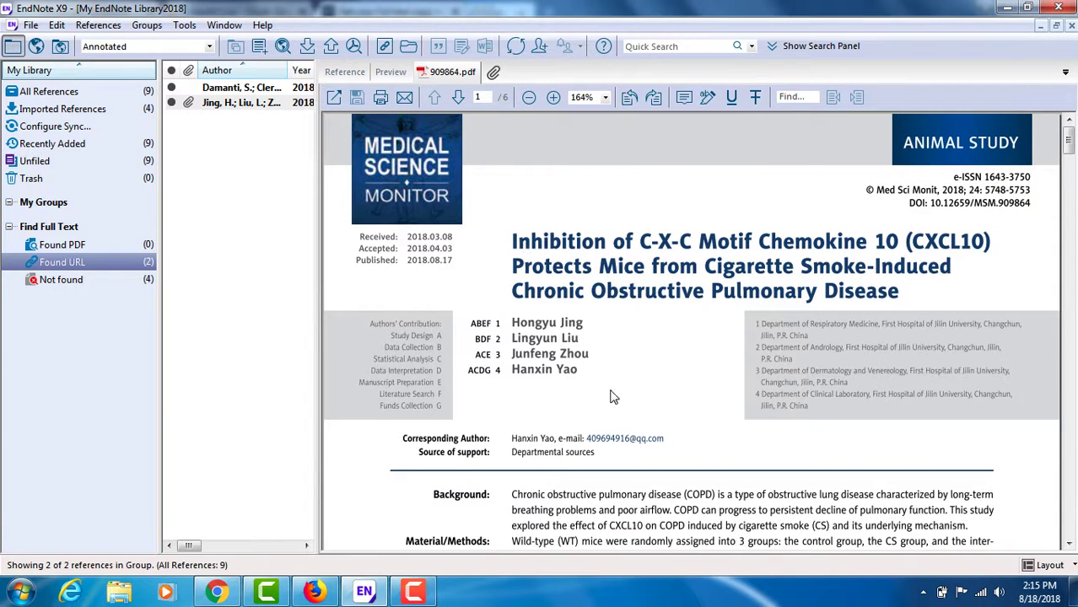